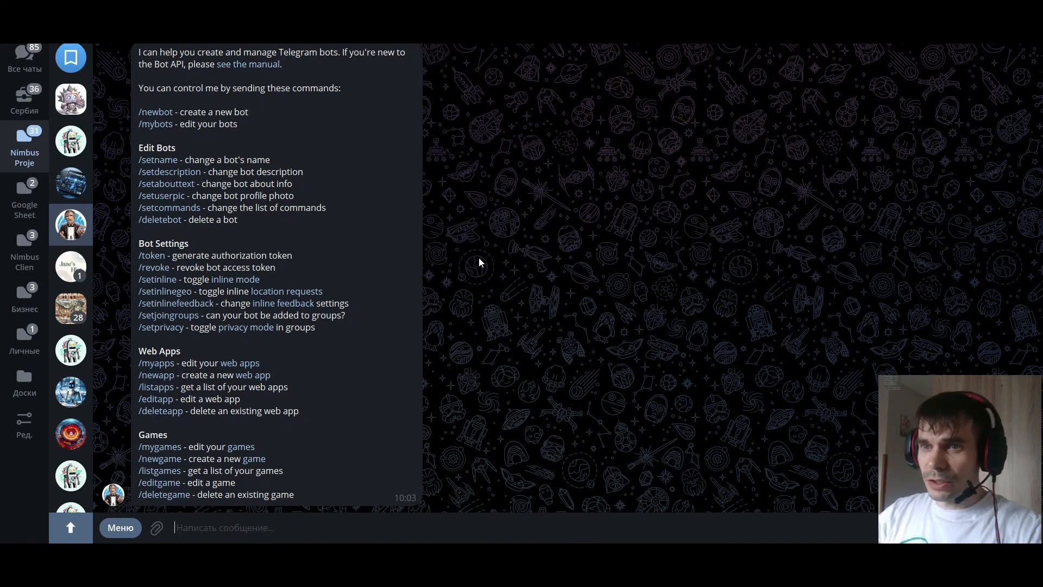
# Start creating a new bot with /newbot and name it "Какое то имя для тестового бота"
pyautogui.click(121, 528)
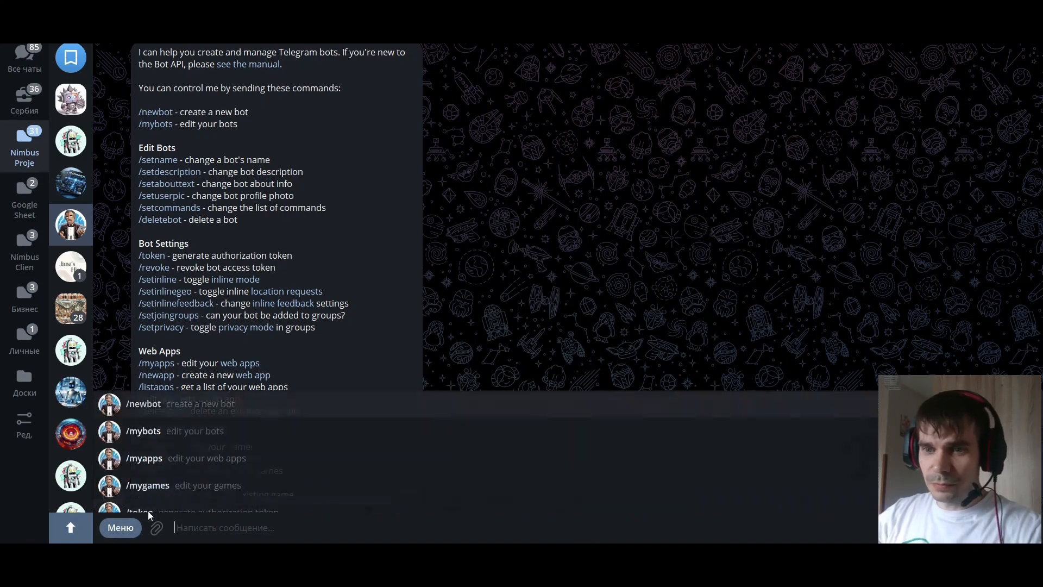
pyautogui.click(143, 404)
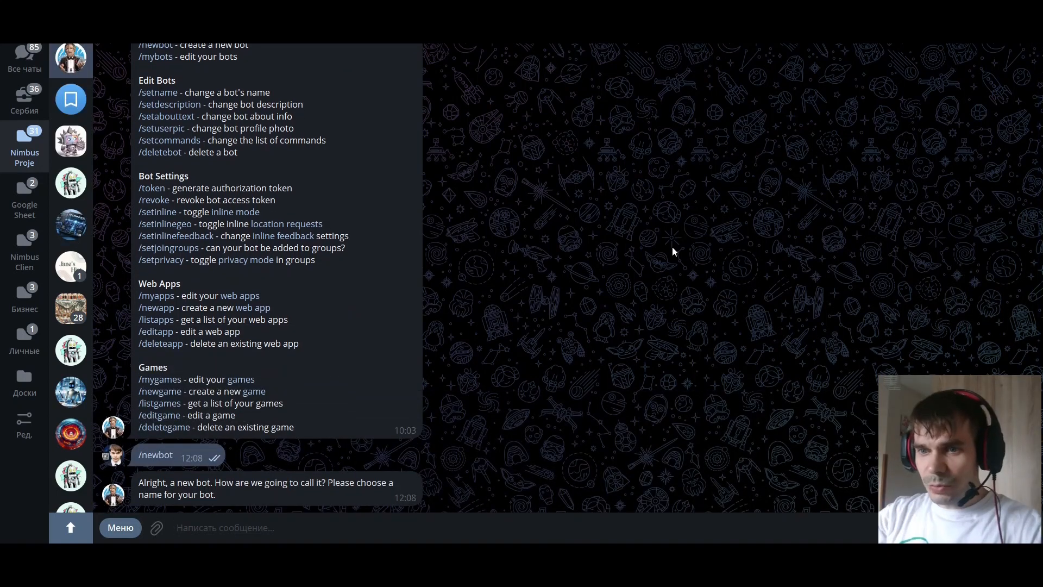
pyautogui.write('Какое ')
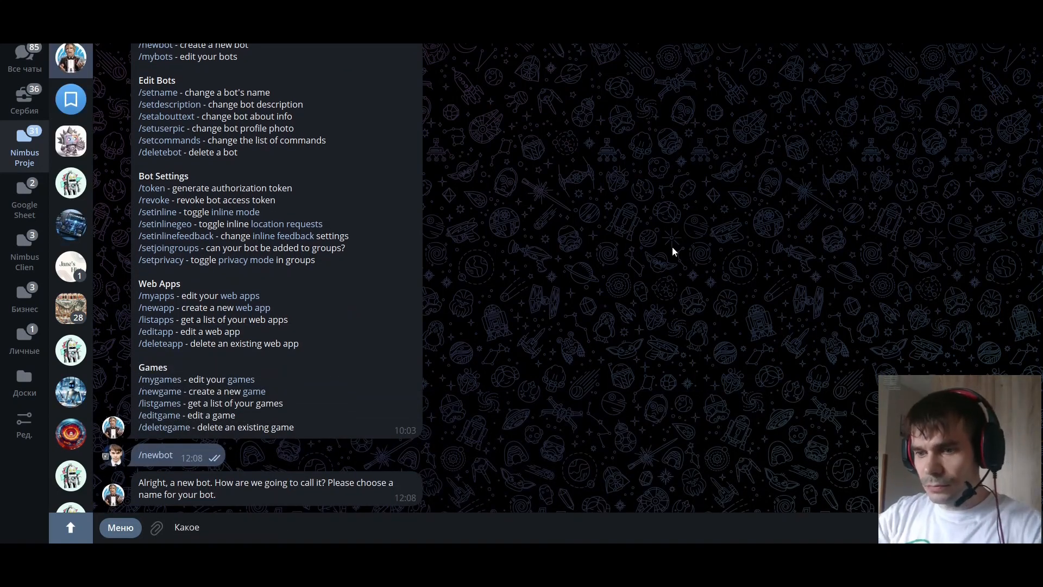
pyautogui.write('то имя для тес')
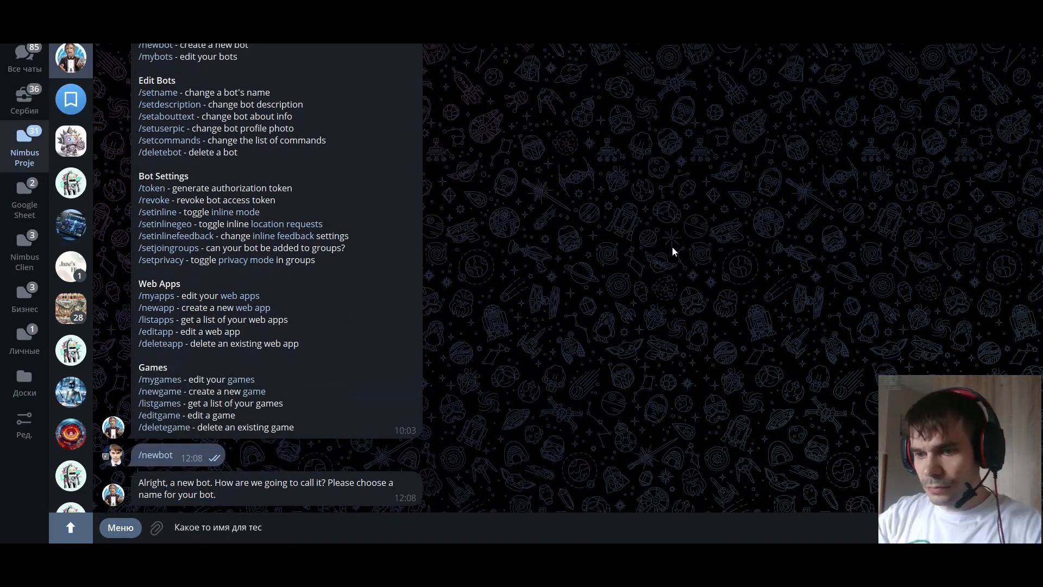
pyautogui.write('тового бота')
pyautogui.press('Return')
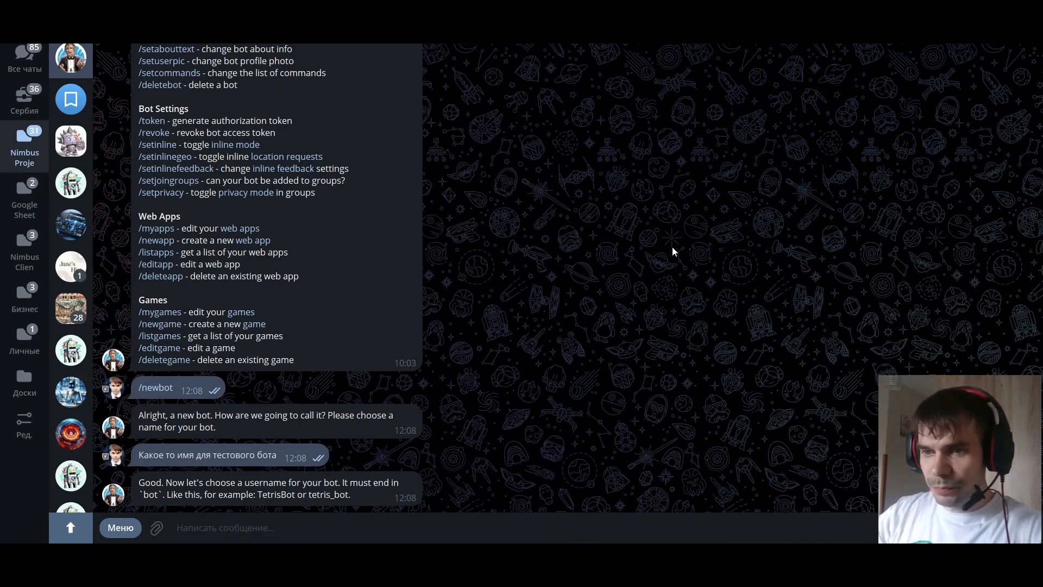
# Give the new bot the username test564738475_bot and copy its HTTP API token
pyautogui.write('test564738475')
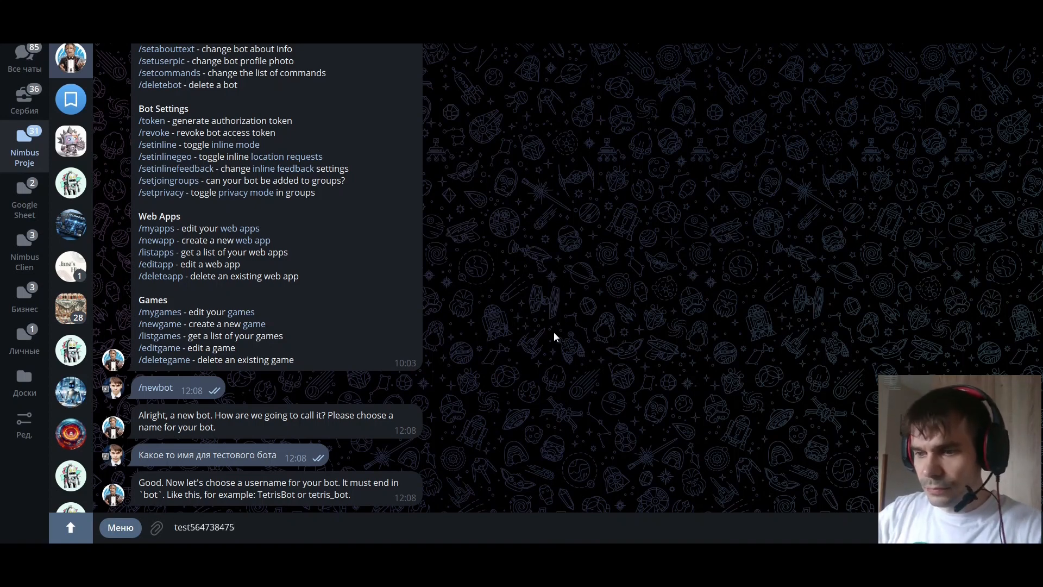
pyautogui.write('_bot')
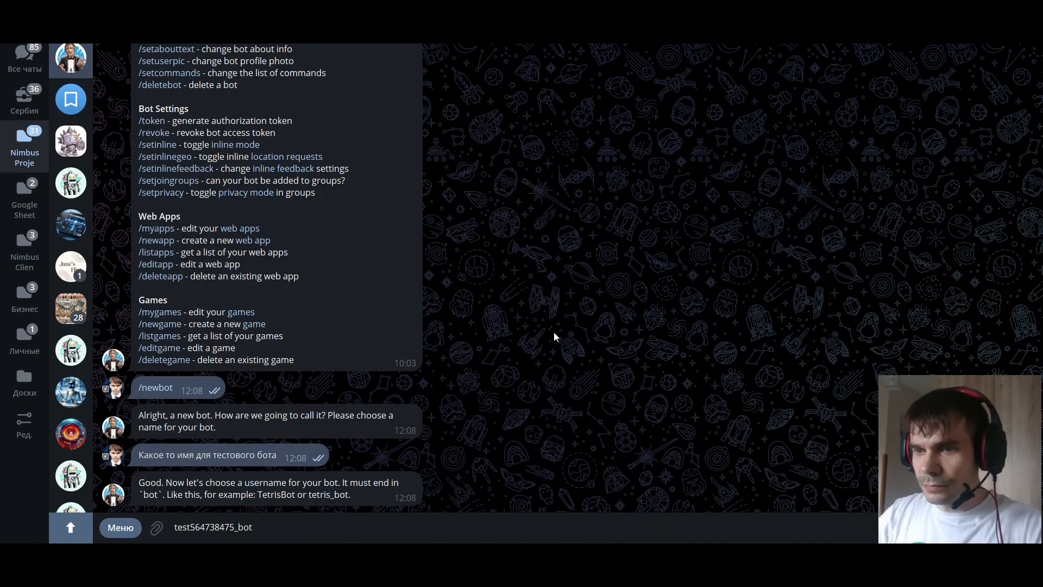
pyautogui.press('Return')
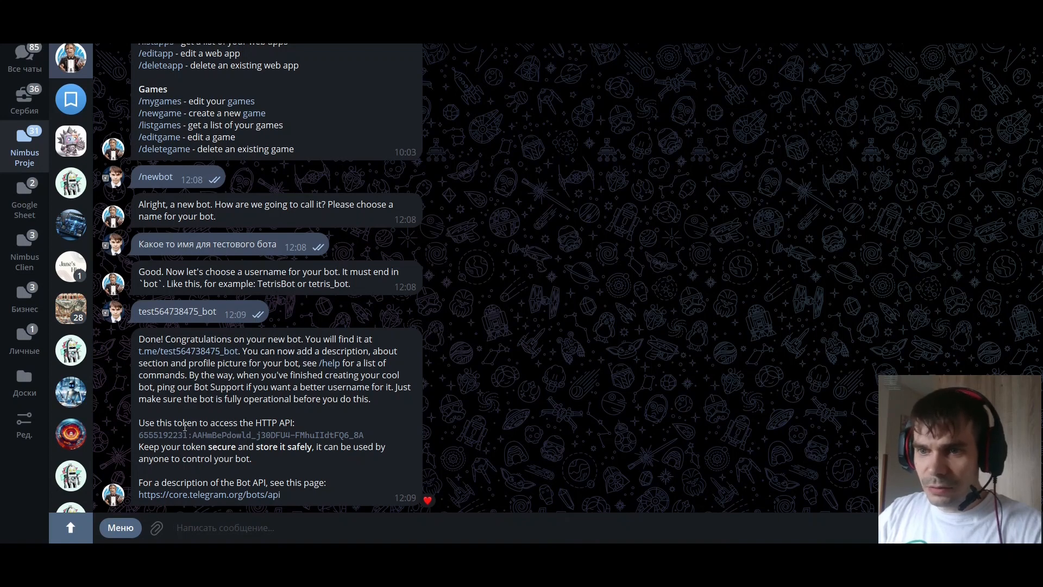
pyautogui.click(265, 437)
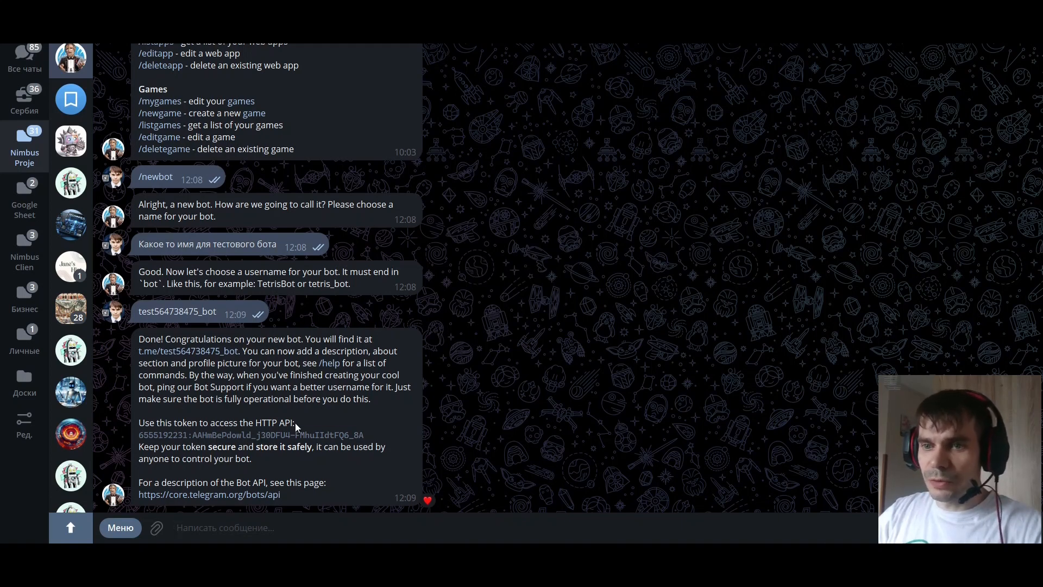
# Switch to Chrome and make a copy of the Google Sheets document "Telegram bot ContentPlan 240426"
pyautogui.moveTo(218, 555)
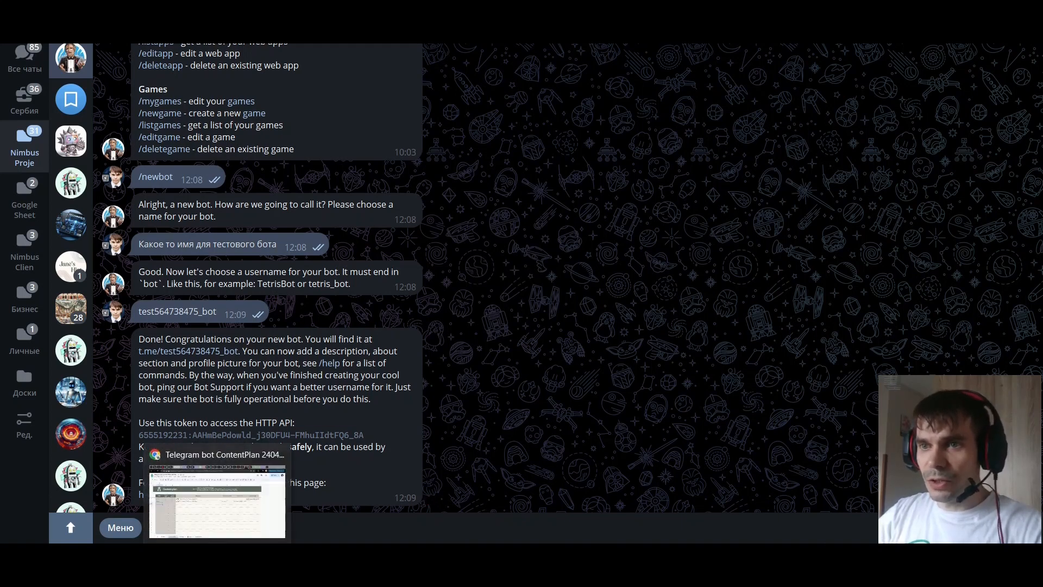
pyautogui.click(218, 497)
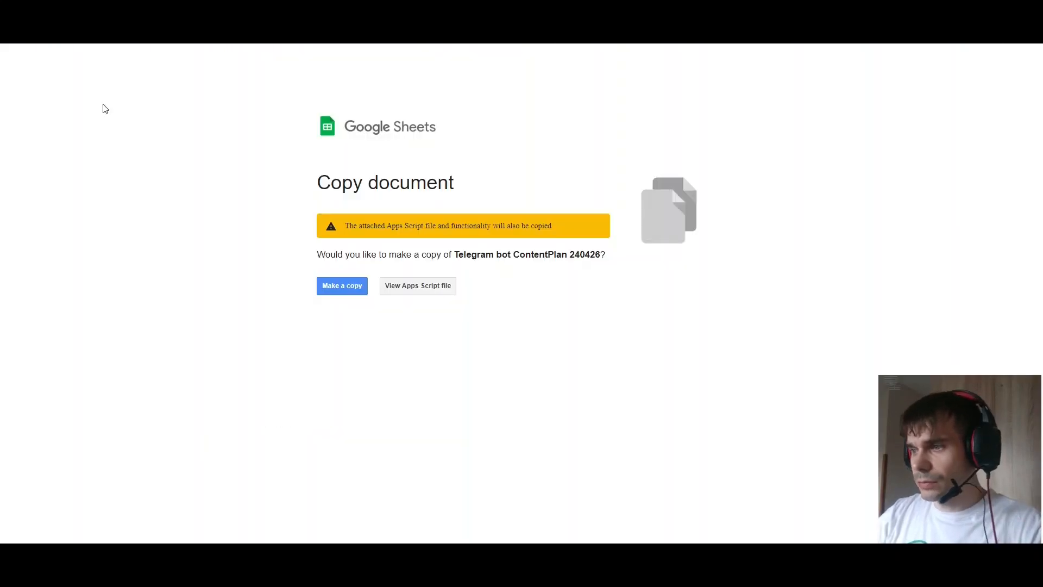
pyautogui.click(343, 288)
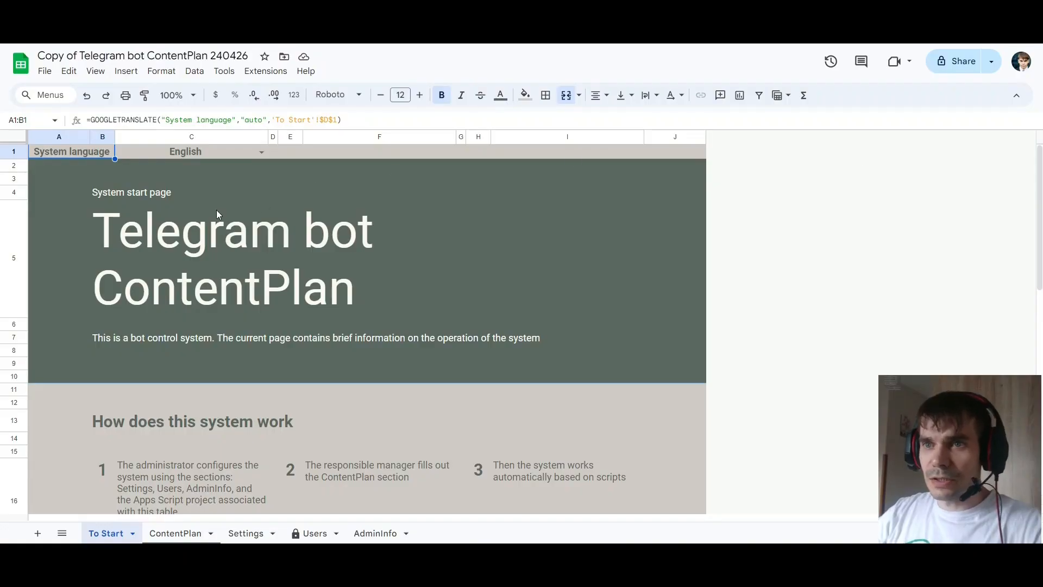
# Set the system language in cell C1 of the To Start sheet to Russian
pyautogui.click(207, 154)
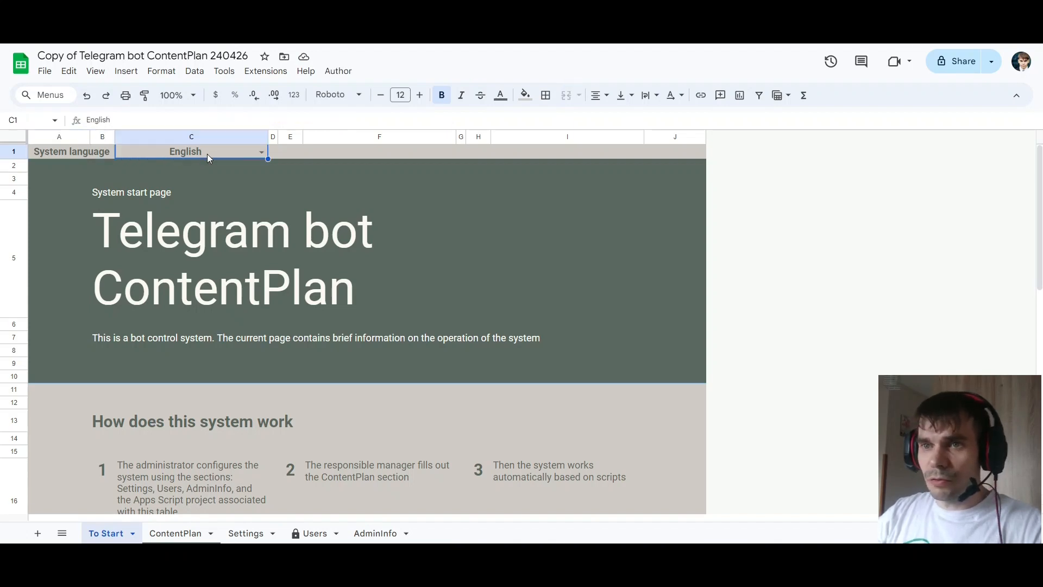
pyautogui.click(262, 152)
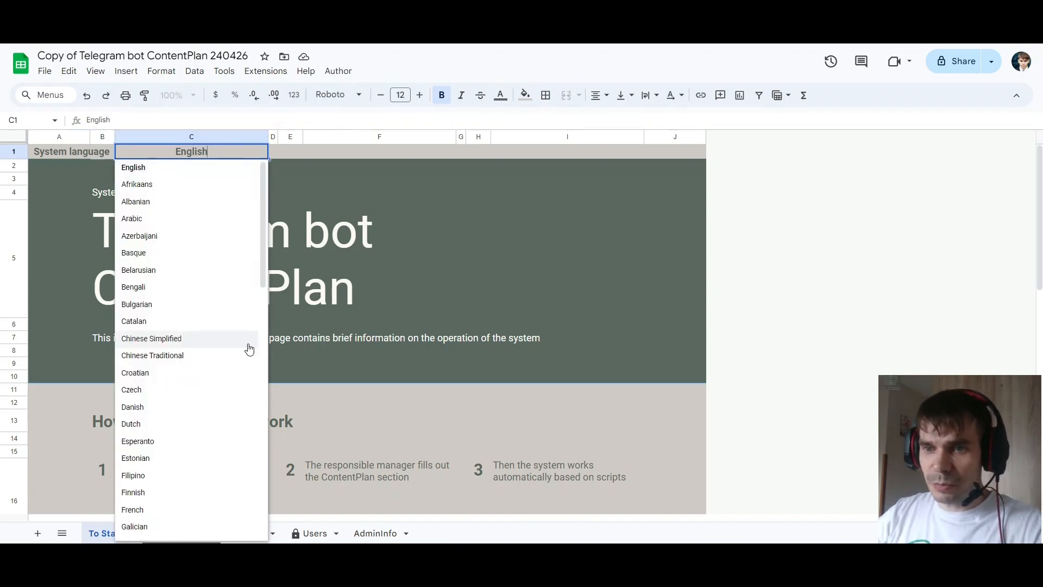
pyautogui.scroll(-4, 226, 348)
pyautogui.scroll(-8, 230, 298)
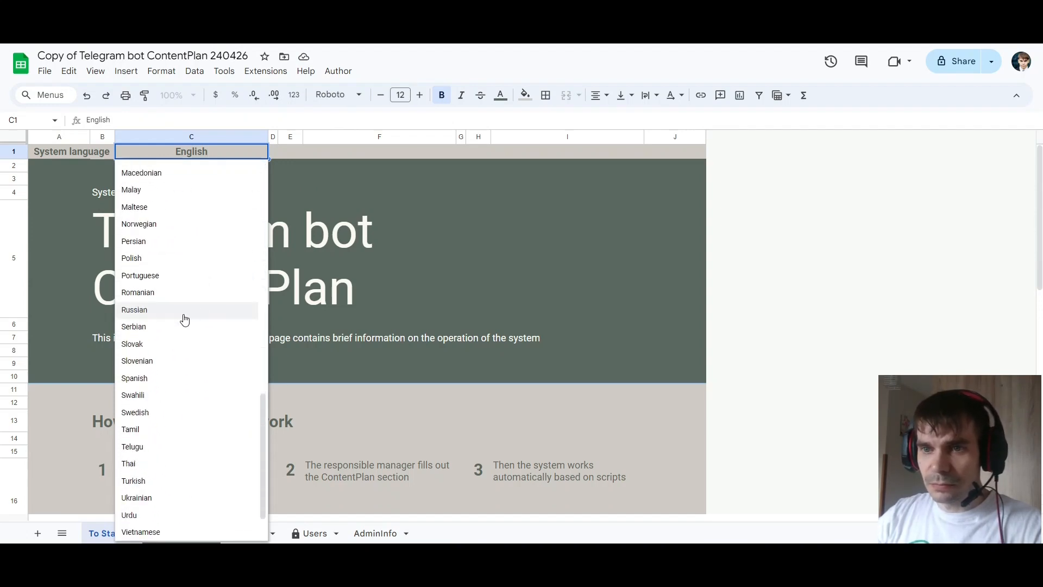
pyautogui.click(184, 317)
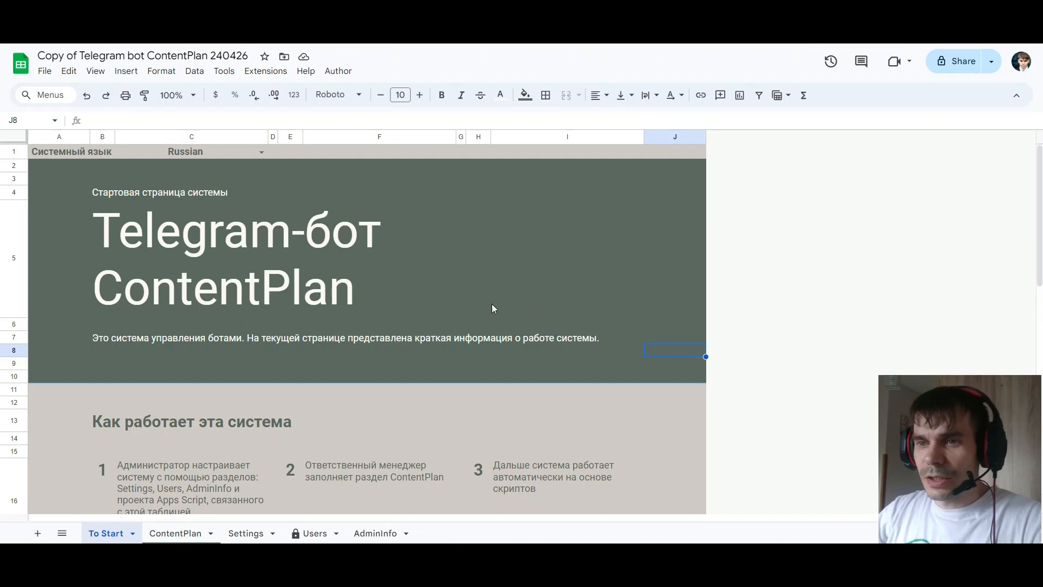
# Paste the bot's API token into the HTTP API token cell B22 of the AdminInfo sheet
pyautogui.click(374, 528)
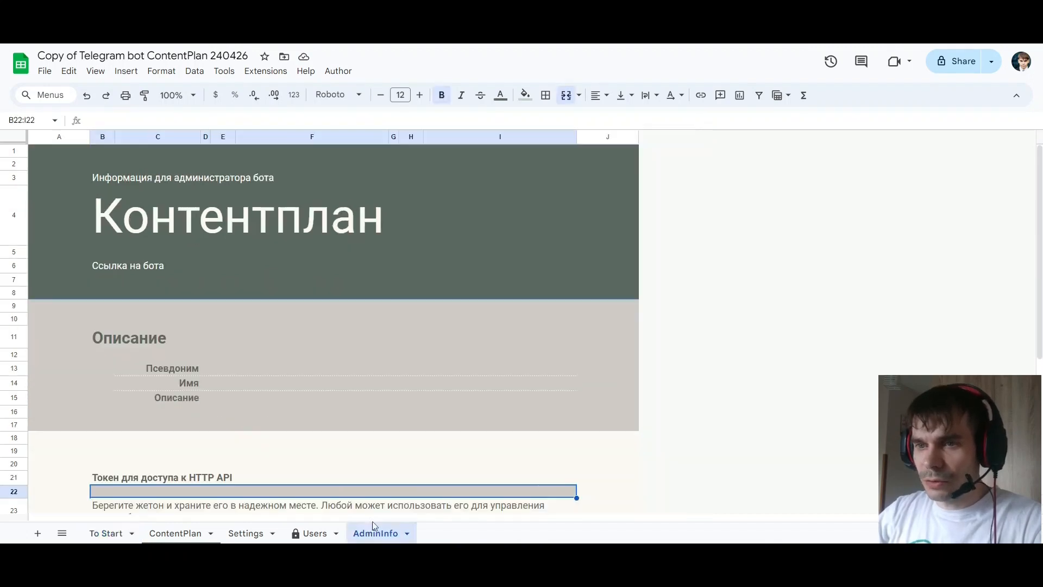
pyautogui.scroll(-5, 322, 316)
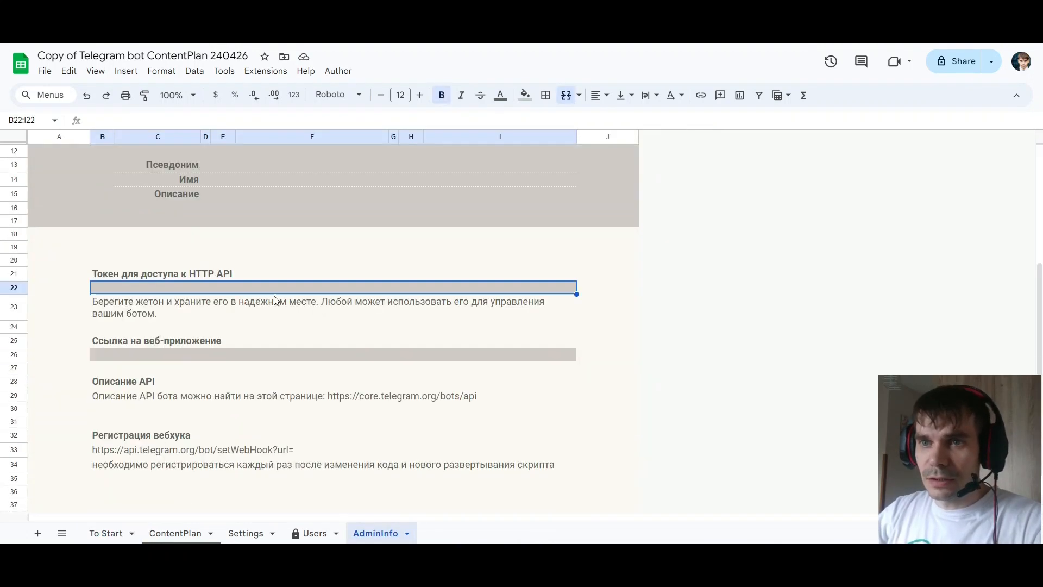
pyautogui.doubleClick(129, 288)
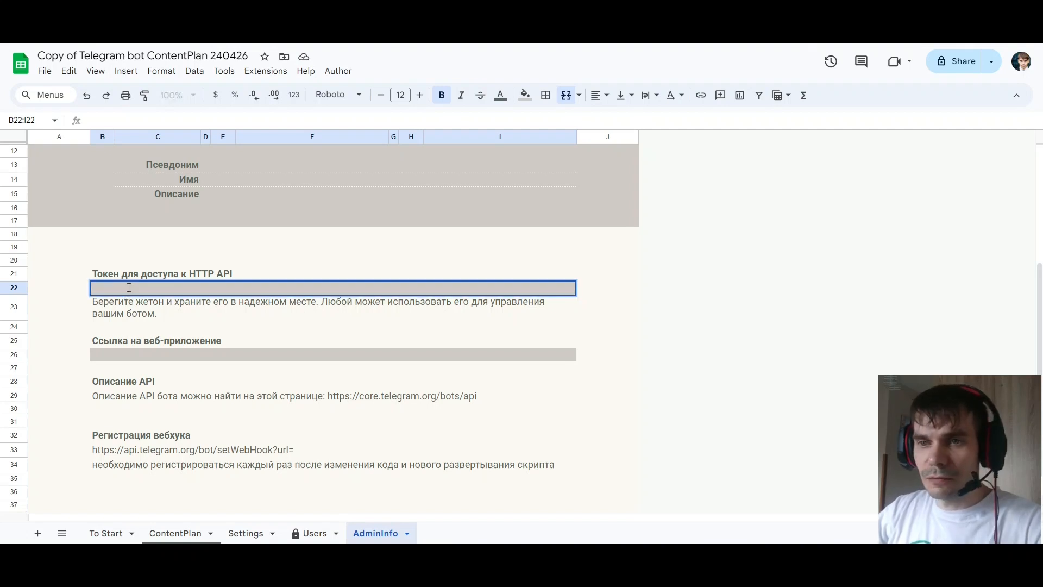
pyautogui.hotkey('ctrl', 'v')
pyautogui.press('Return')
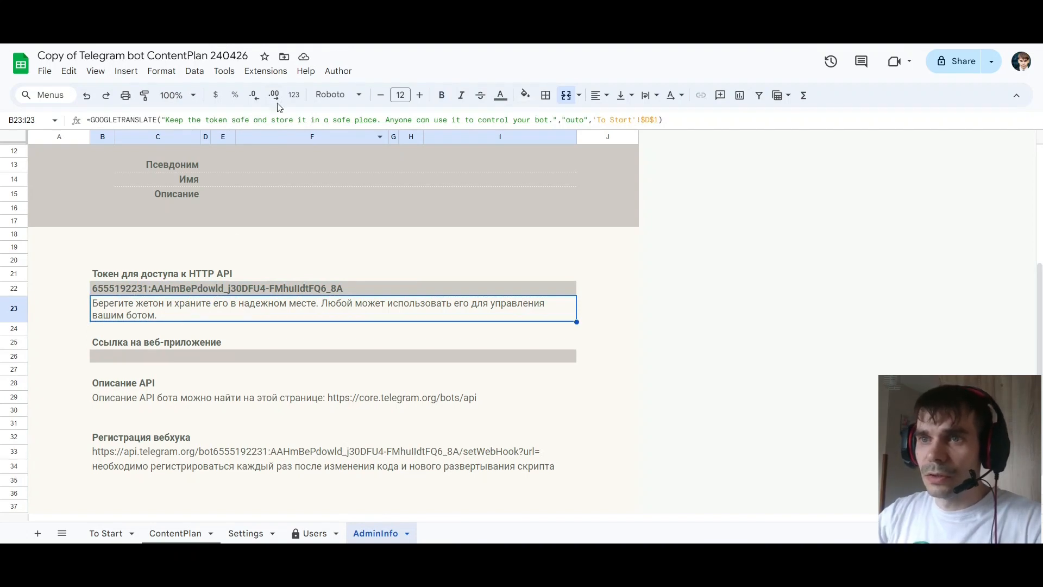
# Open the spreadsheet's Apps Script project and deploy it as a new web app, executed as the own account with access for Anyone
pyautogui.click(276, 75)
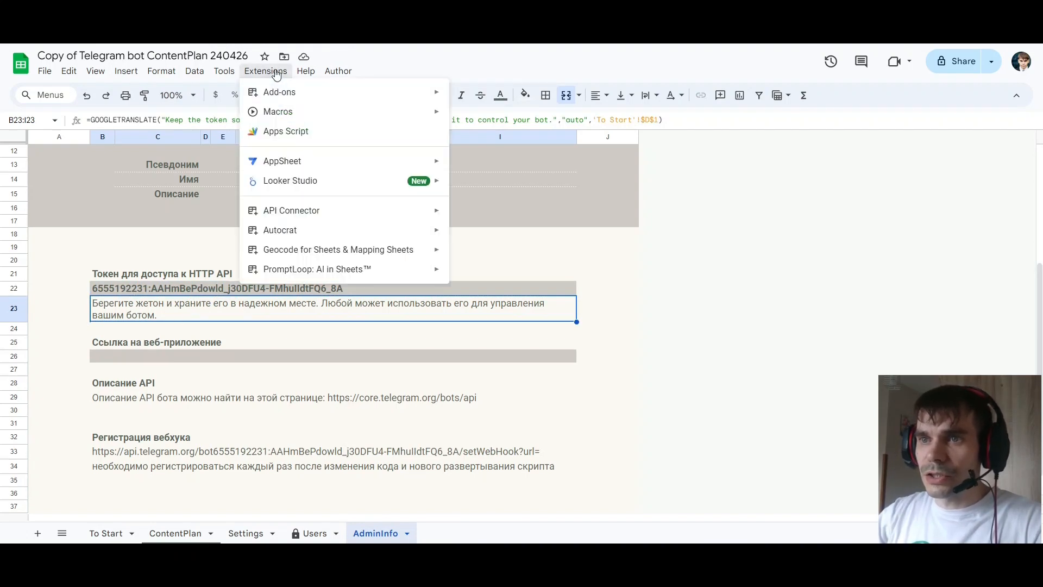
pyautogui.click(312, 132)
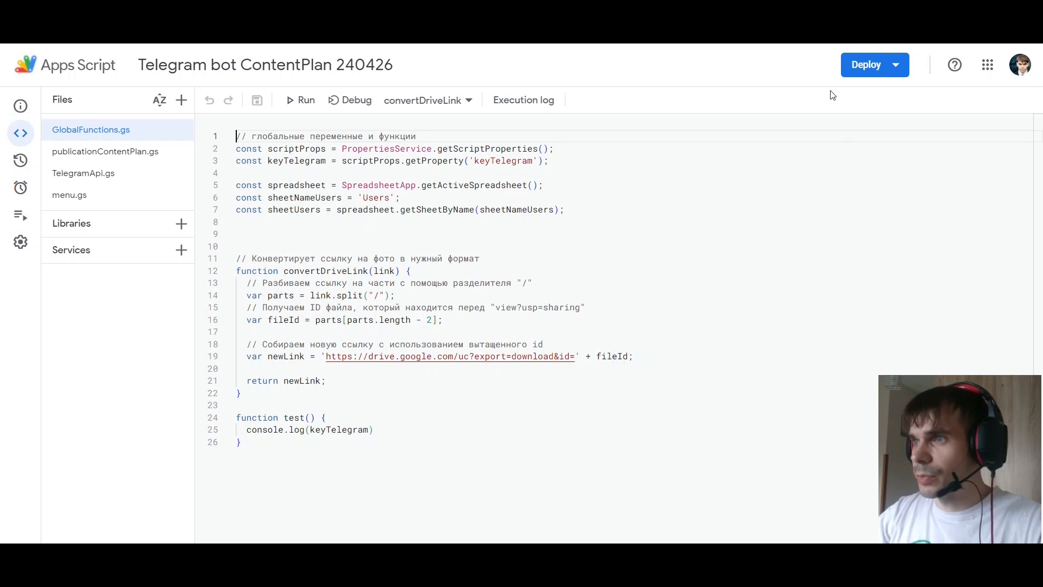
pyautogui.click(885, 70)
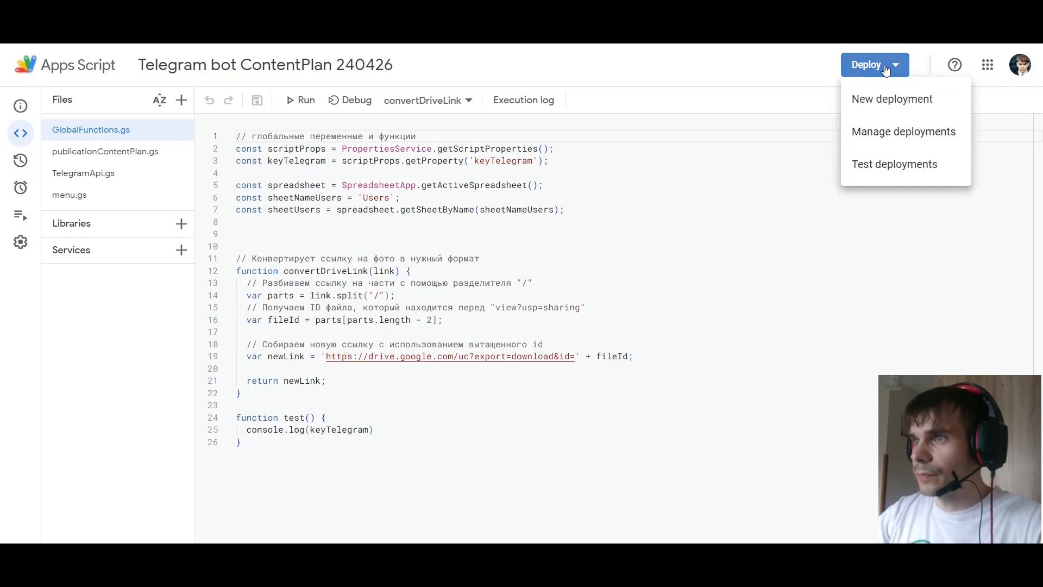
pyautogui.click(937, 100)
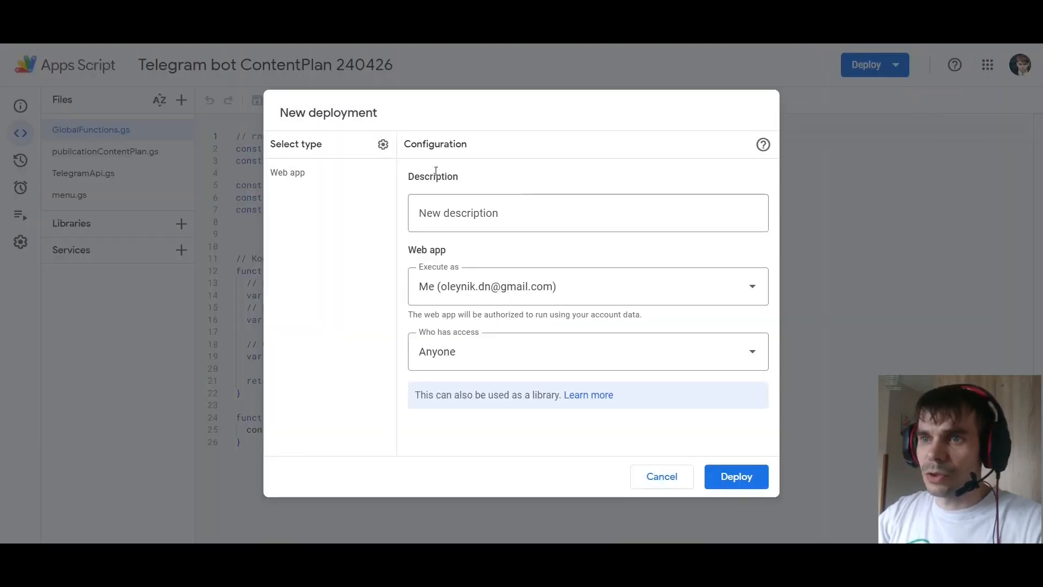
pyautogui.click(383, 146)
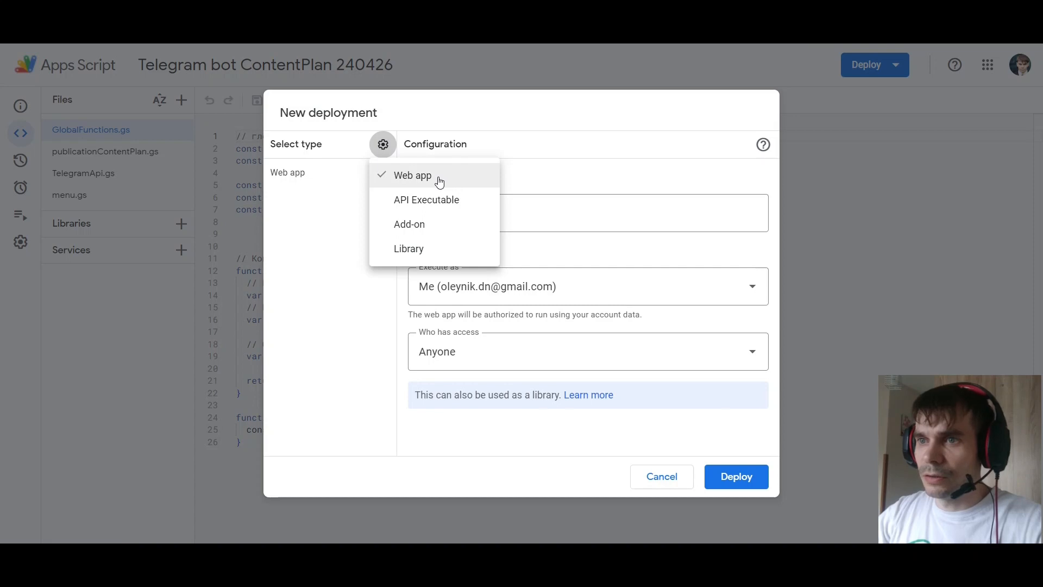
pyautogui.click(328, 172)
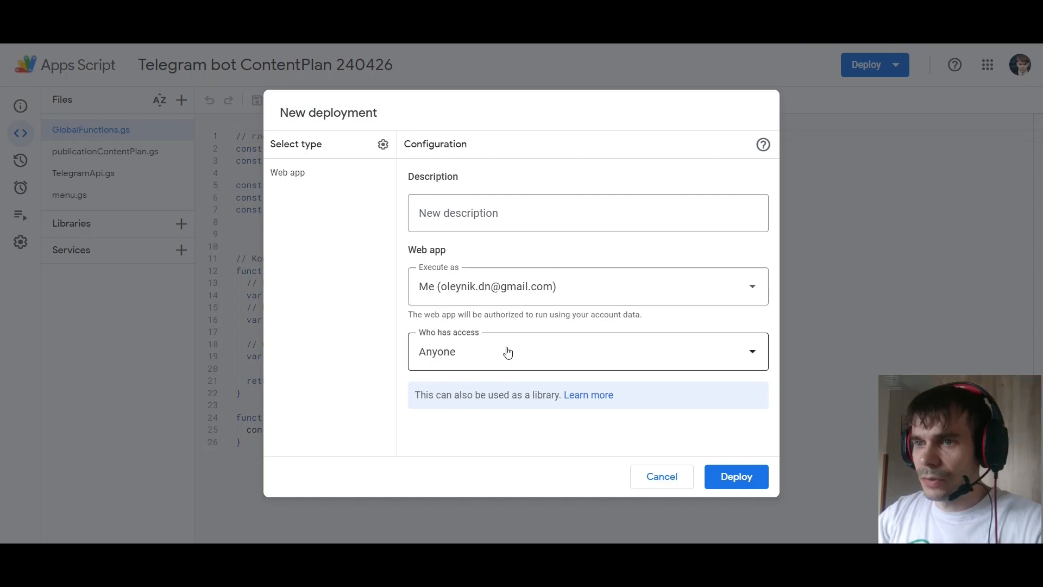
pyautogui.click(528, 357)
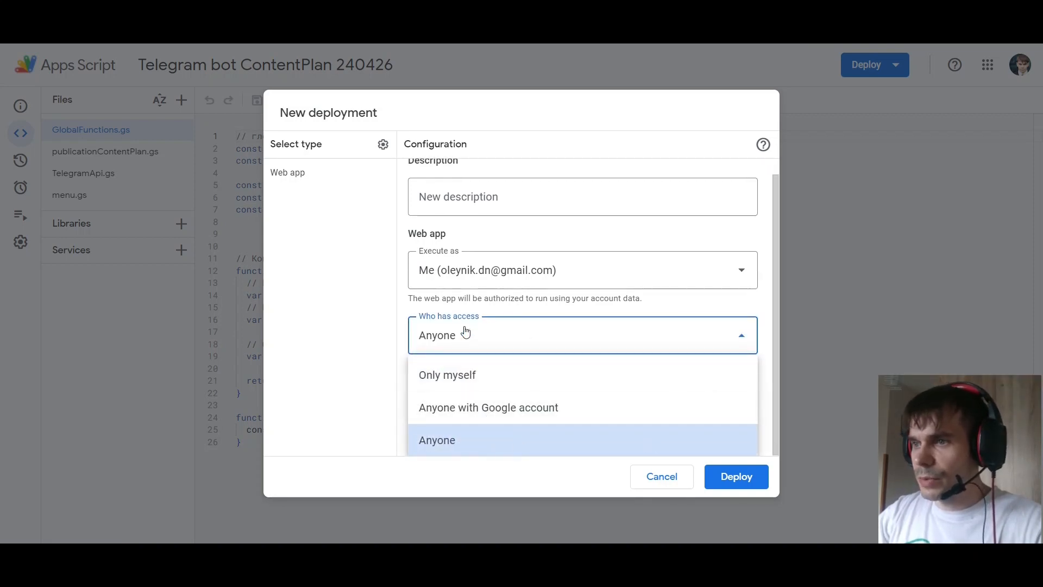
pyautogui.click(517, 342)
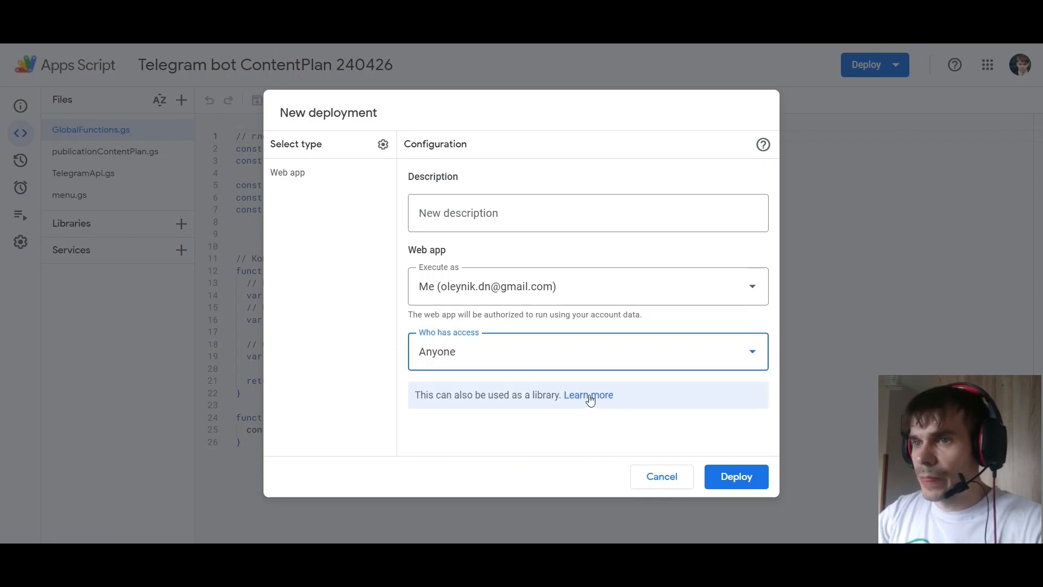
pyautogui.click(740, 477)
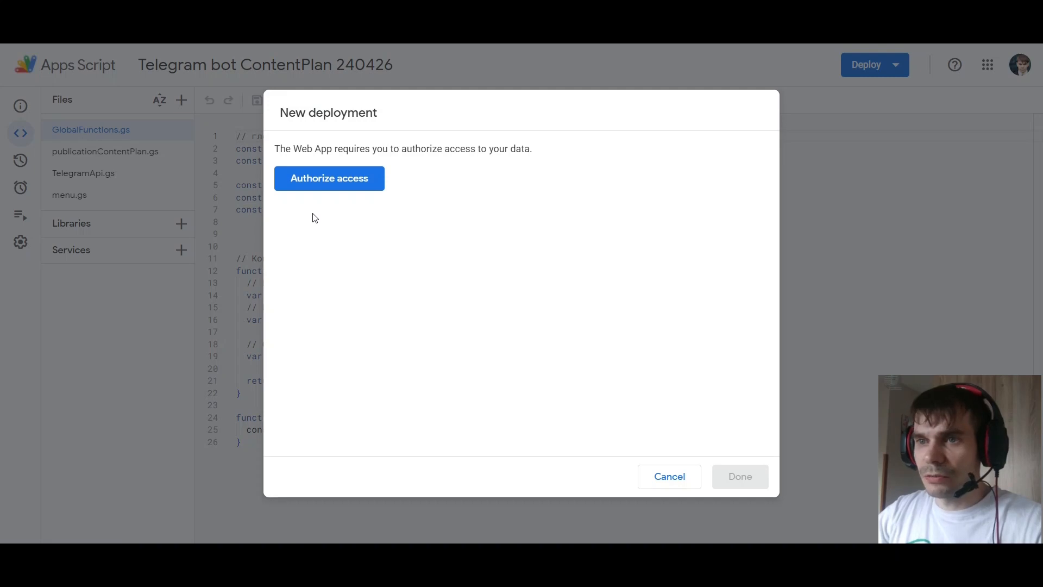
# Authorize the deployment with the Google account, proceeding past the unverified-app page, and copy the web app URL
pyautogui.click(359, 183)
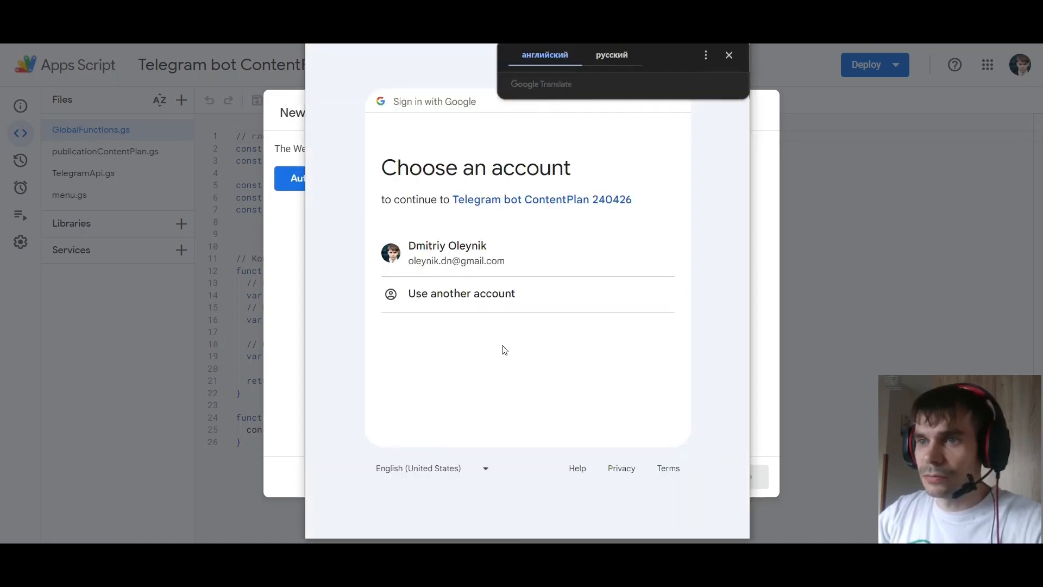
pyautogui.click(454, 253)
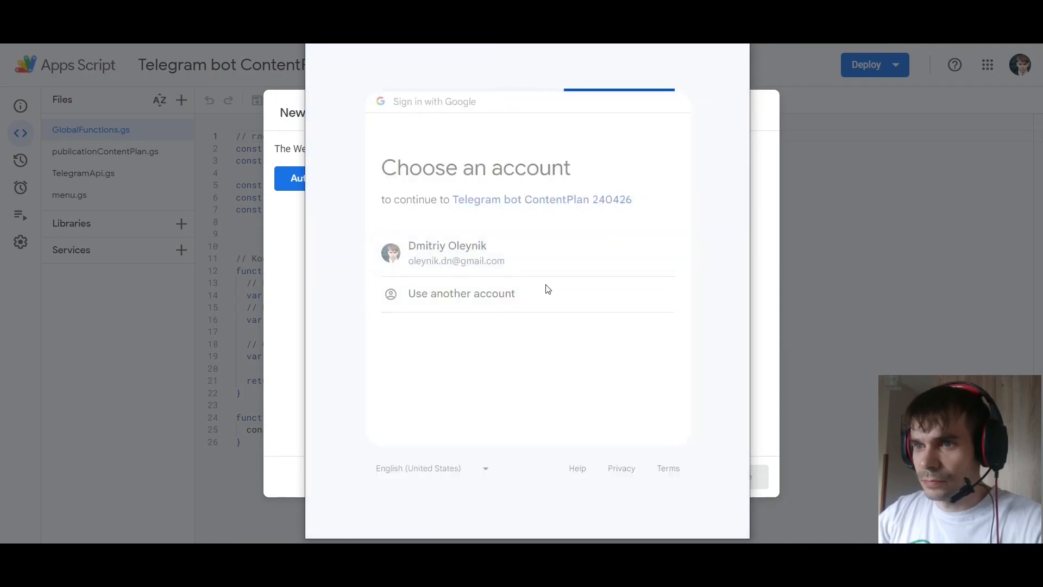
pyautogui.click(356, 294)
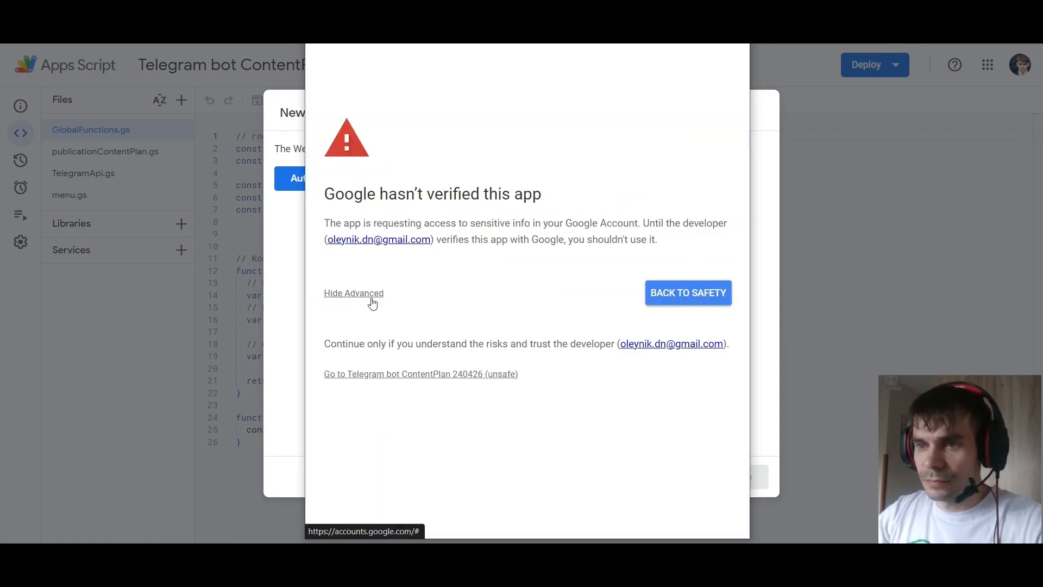
pyautogui.click(438, 375)
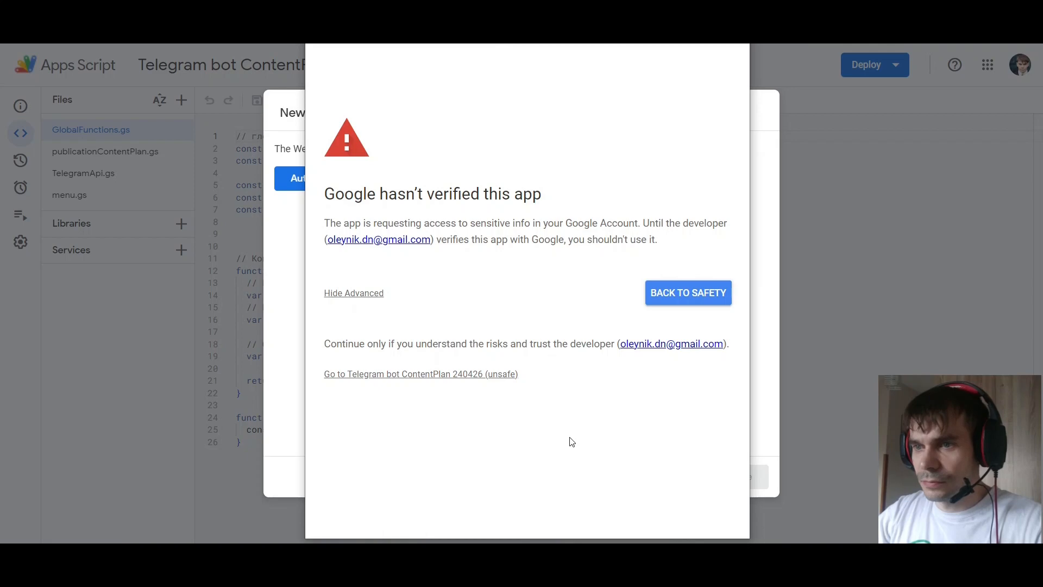
pyautogui.scroll(-3, 565, 430)
pyautogui.click(596, 431)
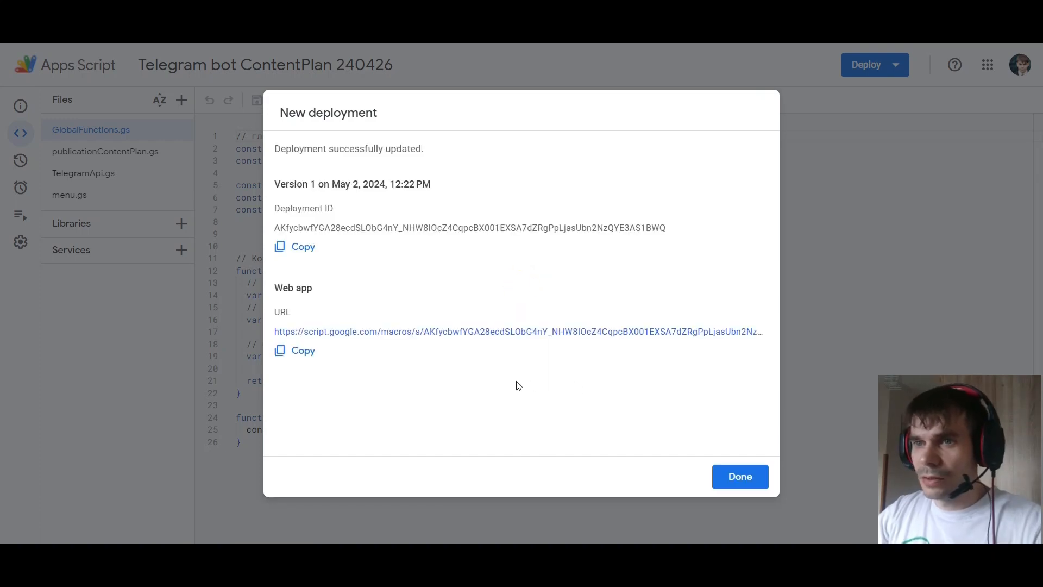
pyautogui.click(297, 354)
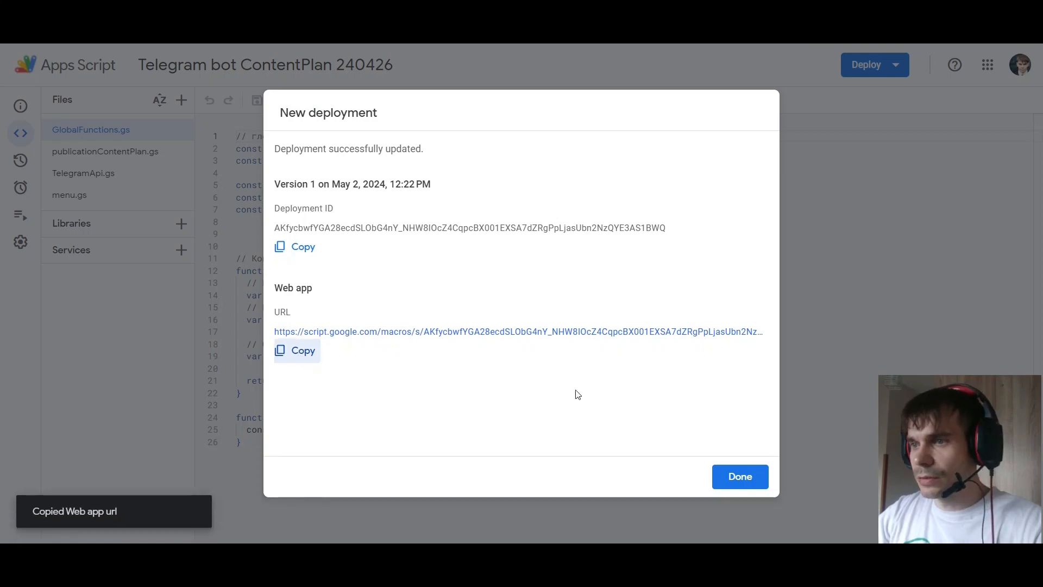
# Finish the deployment and paste the copied web app URL into the web app link cell B26 of the AdminInfo sheet
pyautogui.click(749, 475)
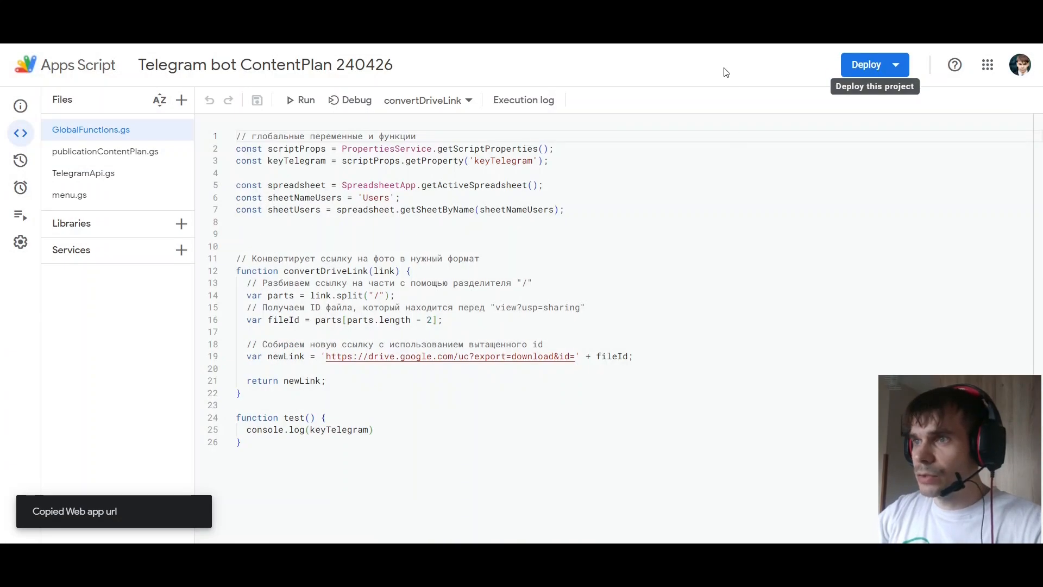
pyautogui.click(656, 22)
pyautogui.click(722, 253)
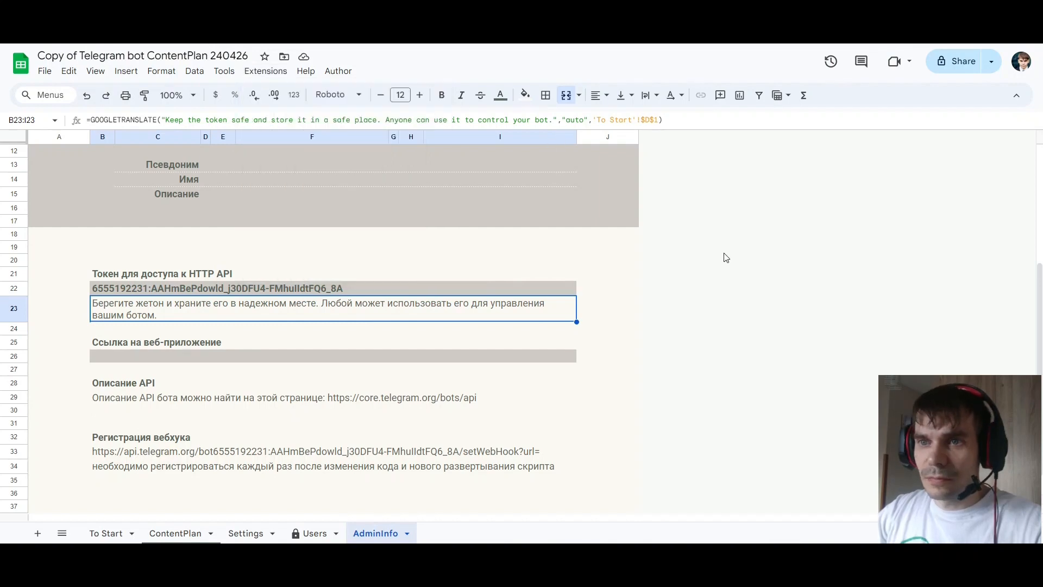
pyautogui.click(110, 357)
pyautogui.doubleClick(144, 357)
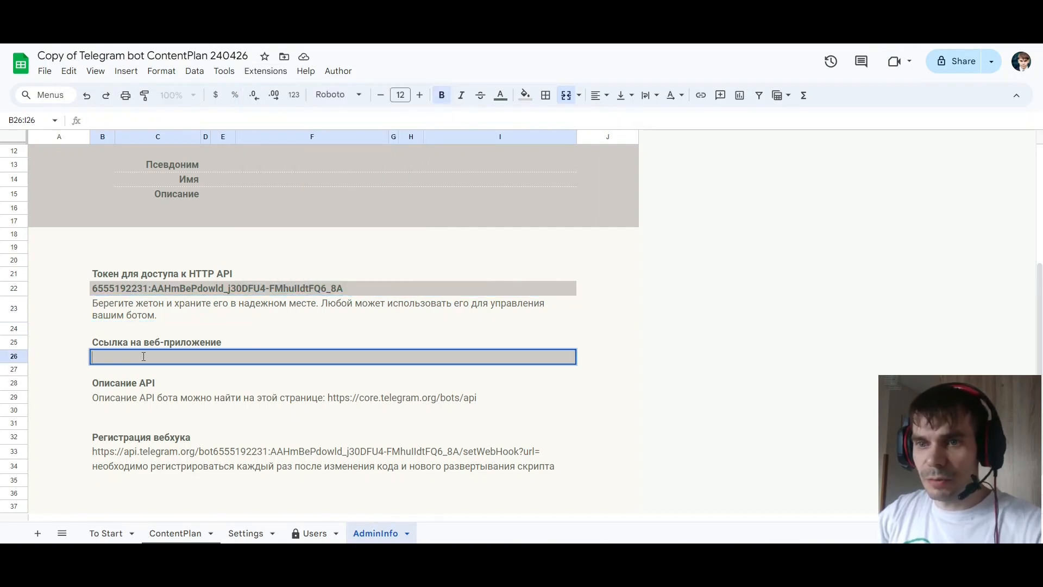
pyautogui.hotkey('ctrl', 'v')
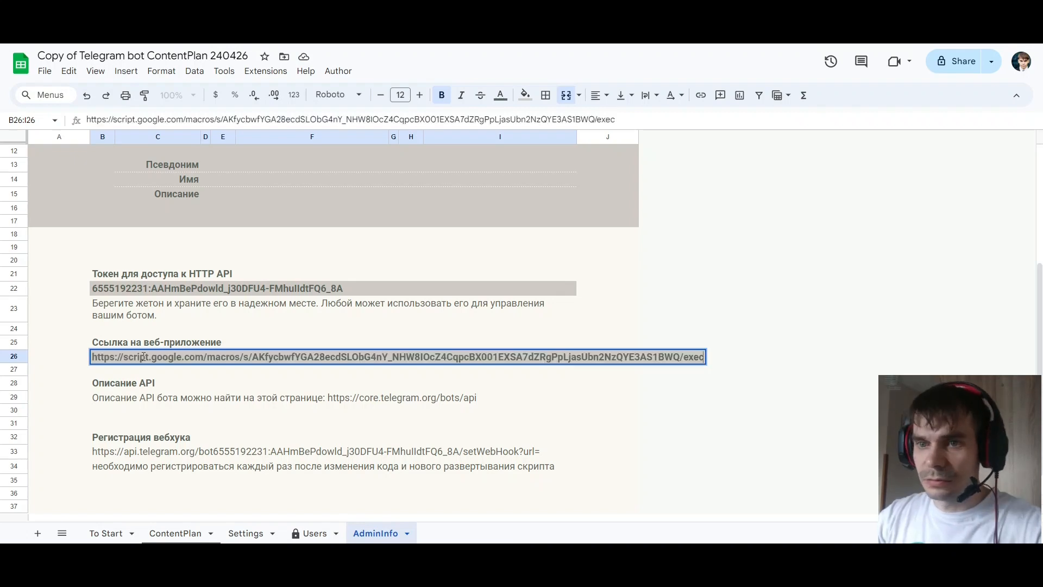
pyautogui.click(625, 360)
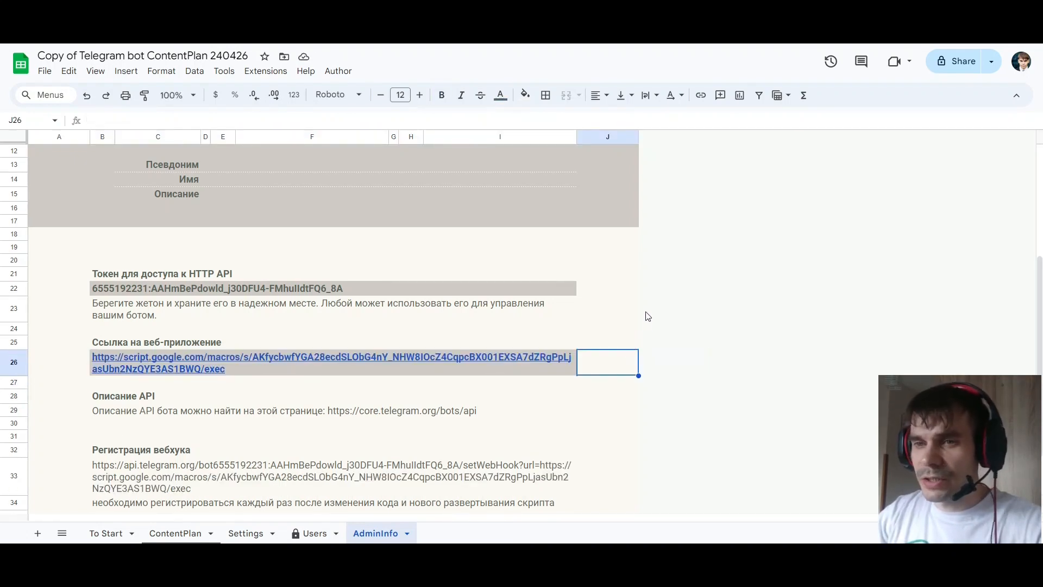
# Register the bot's webhook by opening the link from cell B33, which contains the API token, in a new browser tab, and return to the spreadsheet
pyautogui.scroll(-2, 648, 316)
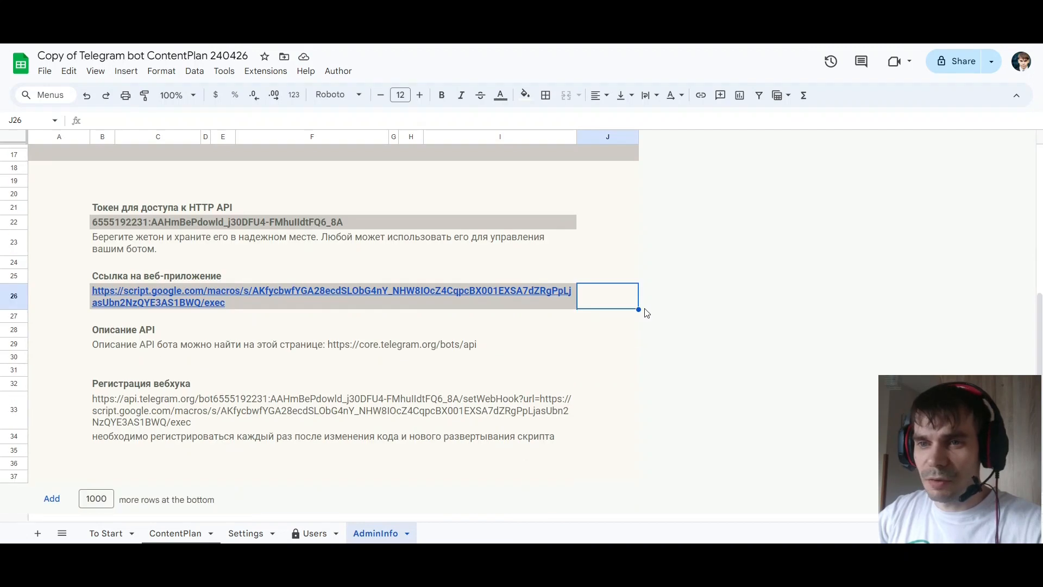
pyautogui.click(173, 411)
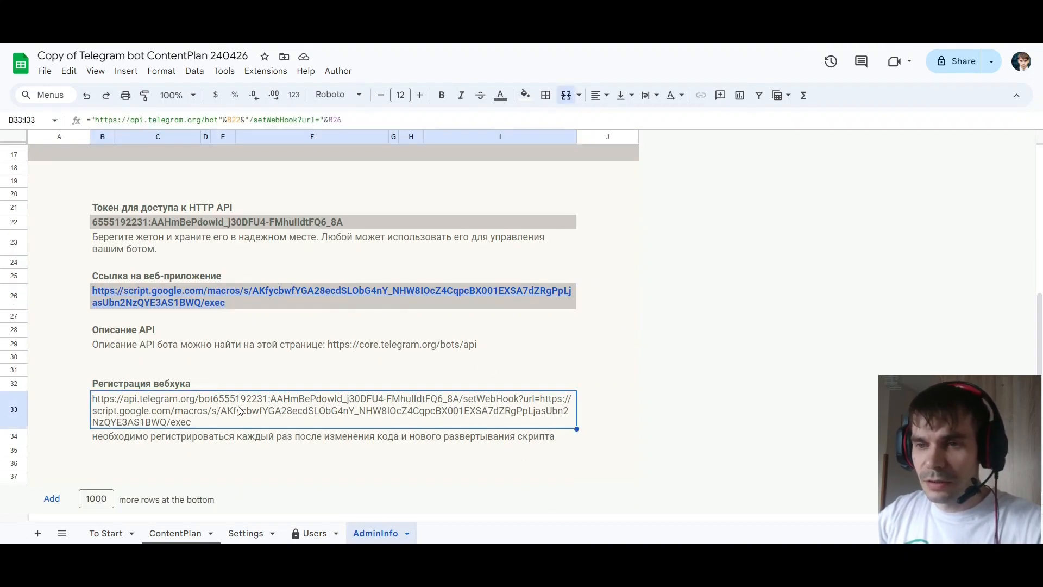
pyautogui.hotkey('ctrl', 'c')
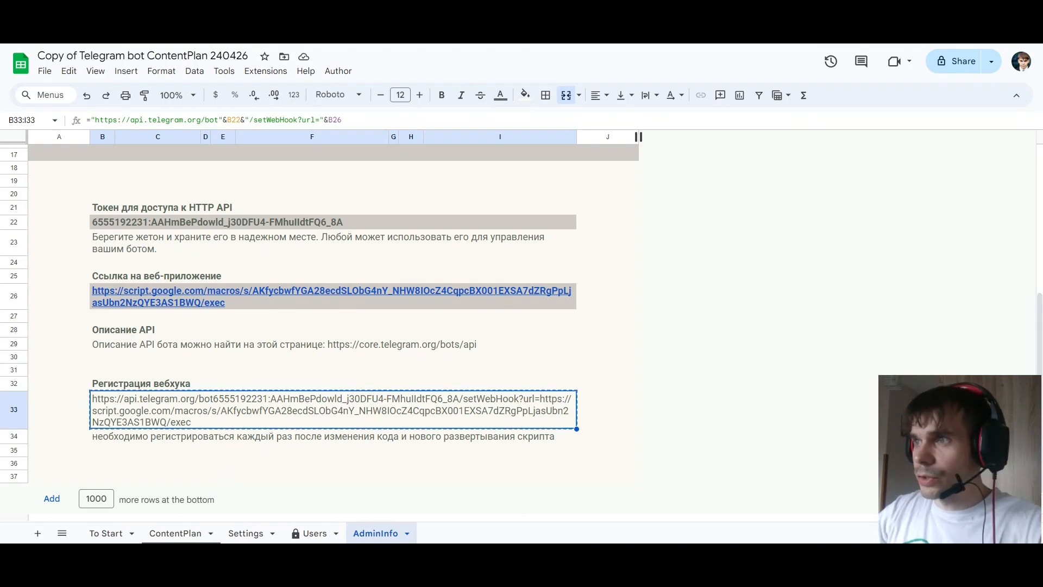
pyautogui.hotkey('ctrl', 't')
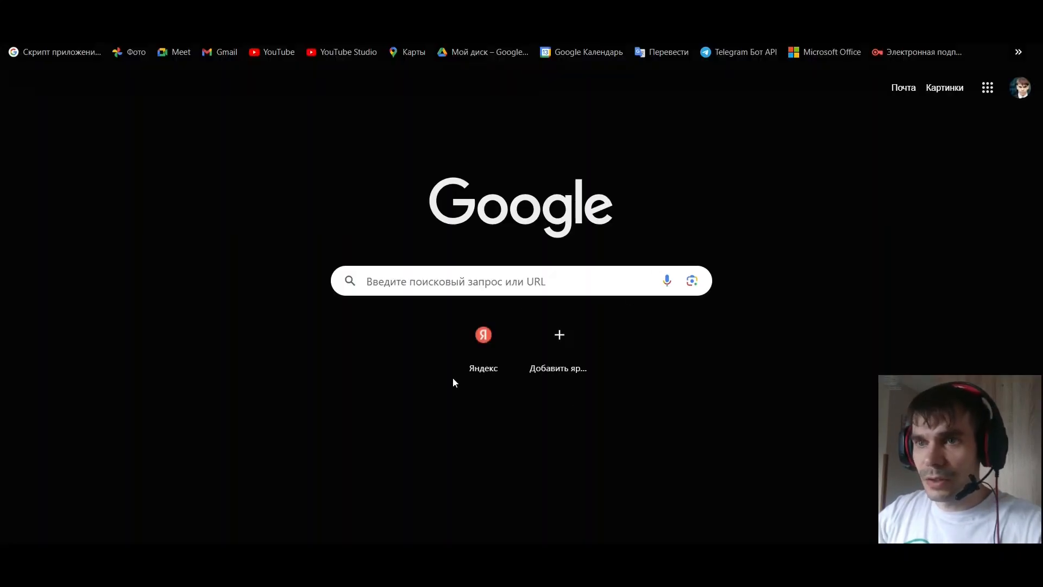
pyautogui.hotkey('ctrl', 'v')
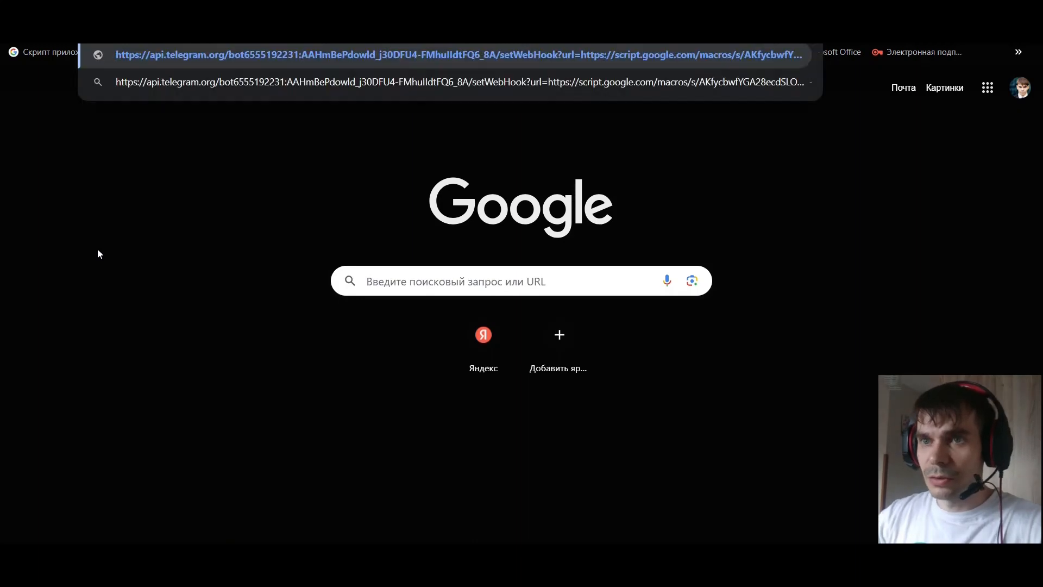
pyautogui.press('Return')
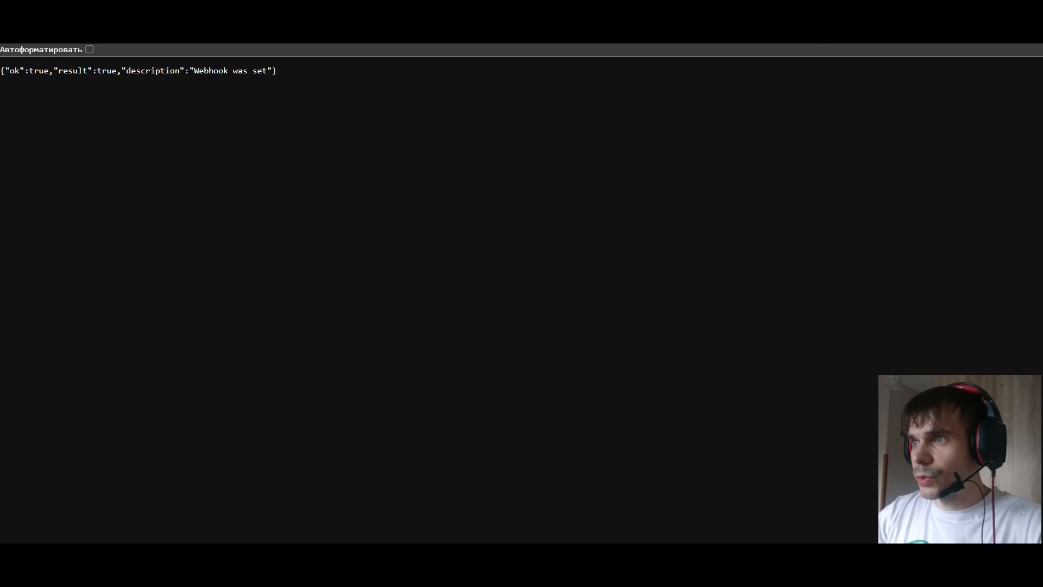
pyautogui.click(896, 11)
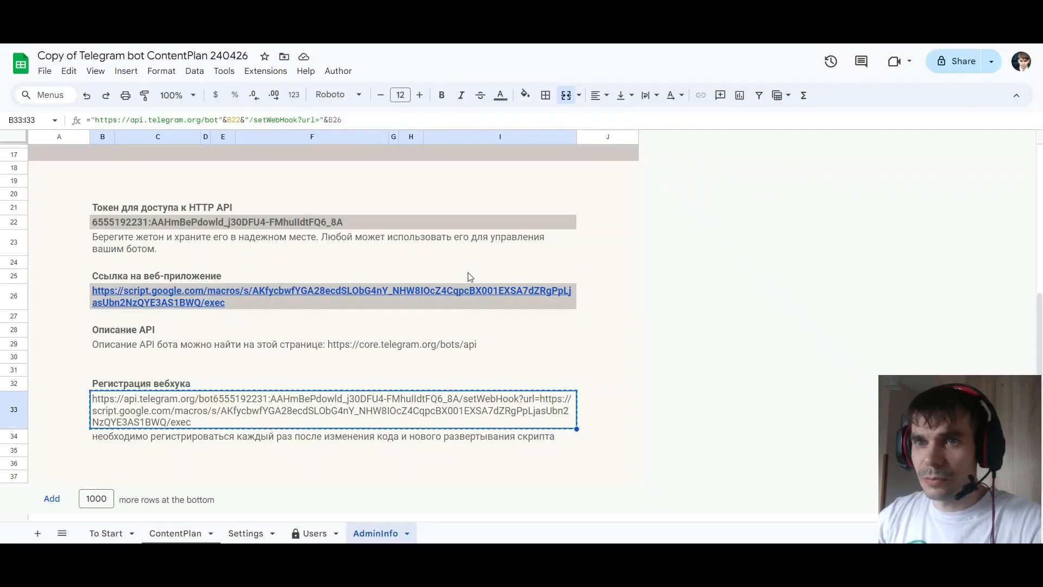
# Set the spreadsheet's locale to Russia and its time zone to (GMT+03:00) Moscow+00 - Moscow, and save with a reload
pyautogui.click(45, 72)
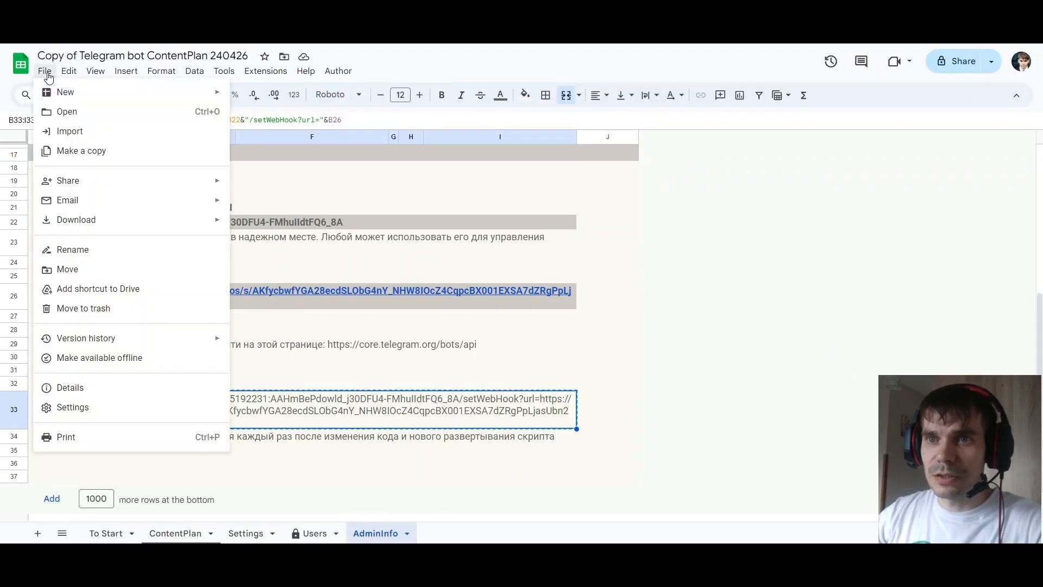
pyautogui.click(82, 407)
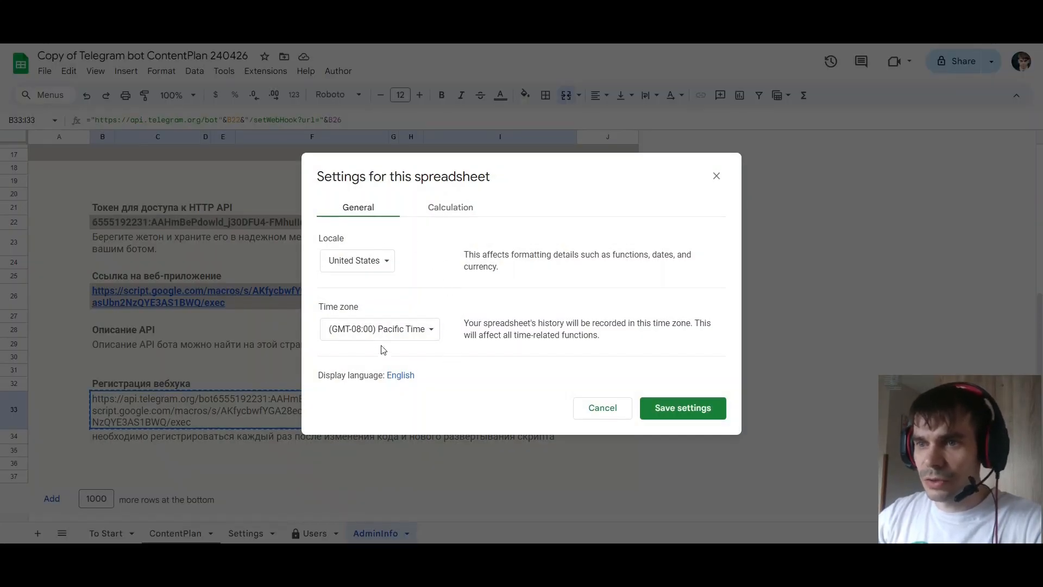
pyautogui.click(361, 261)
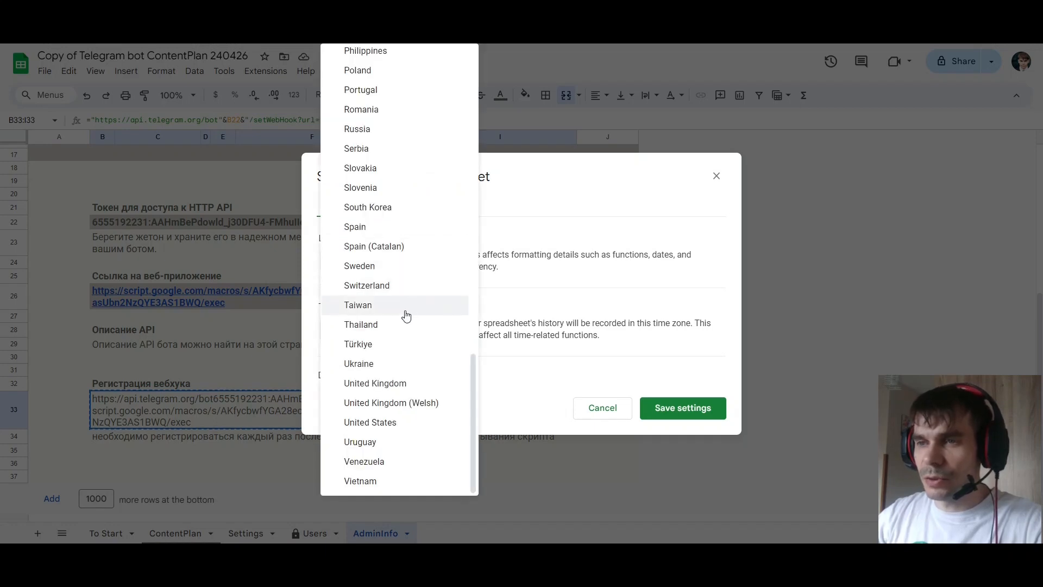
pyautogui.click(367, 130)
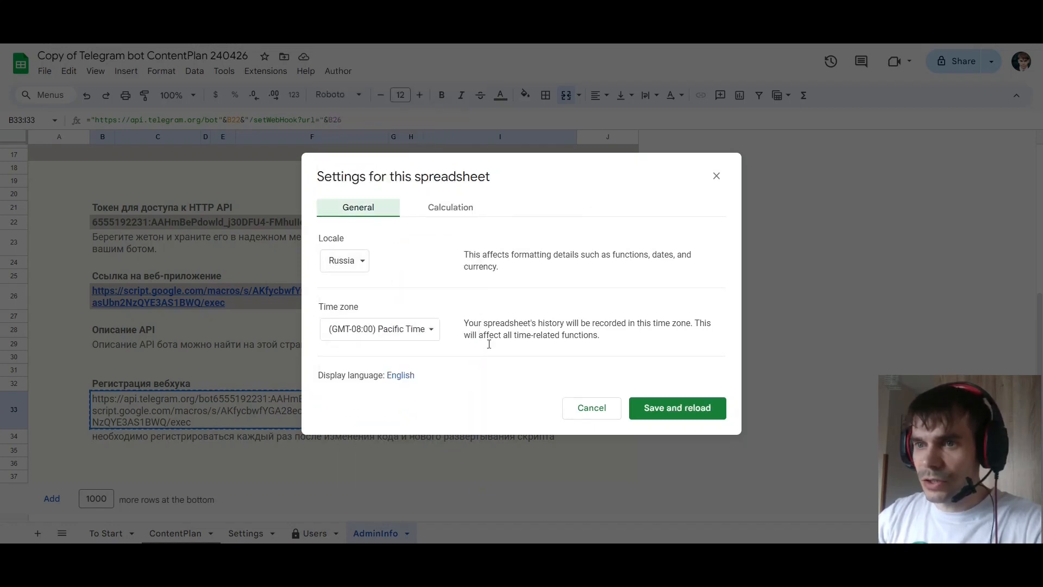
pyautogui.click(417, 332)
pyautogui.scroll(-20, 461, 279)
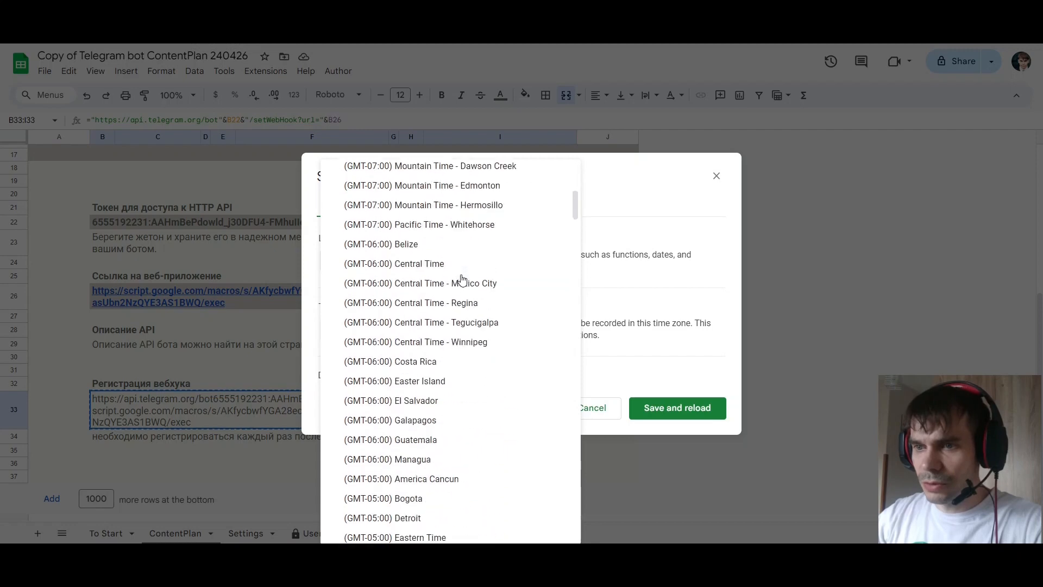
pyautogui.scroll(-20, 464, 274)
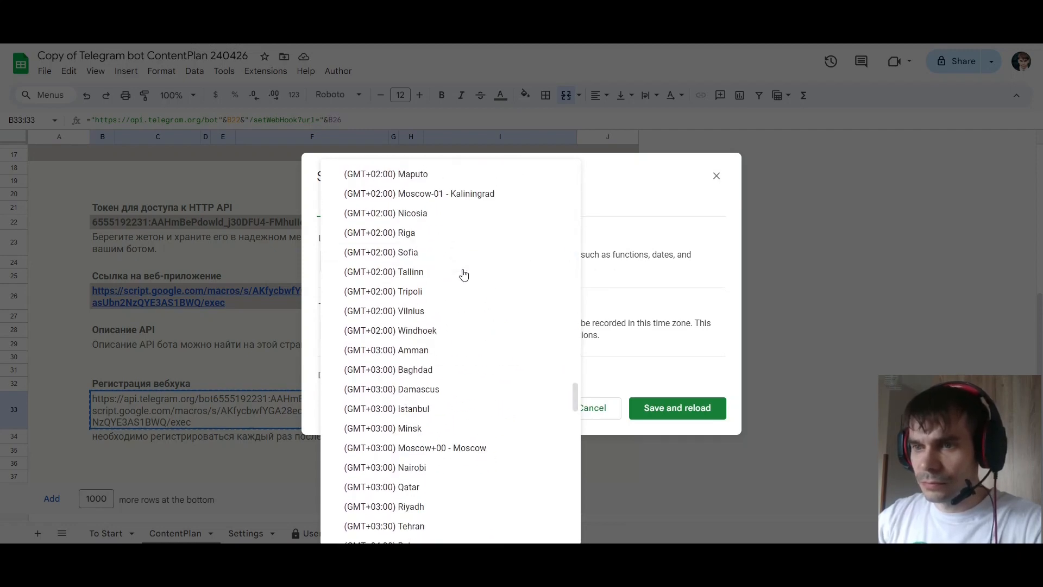
pyautogui.click(464, 448)
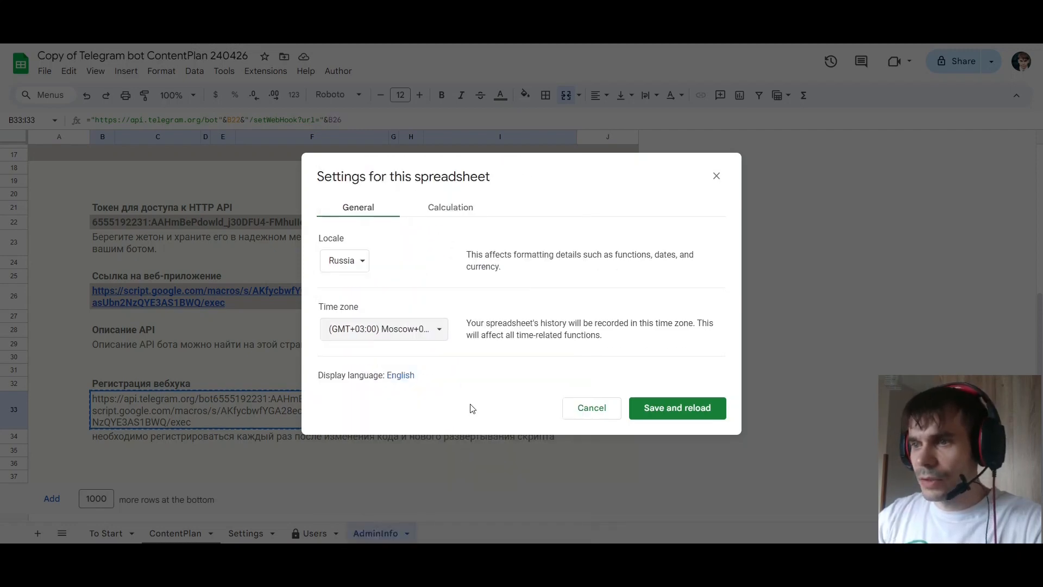
pyautogui.click(676, 412)
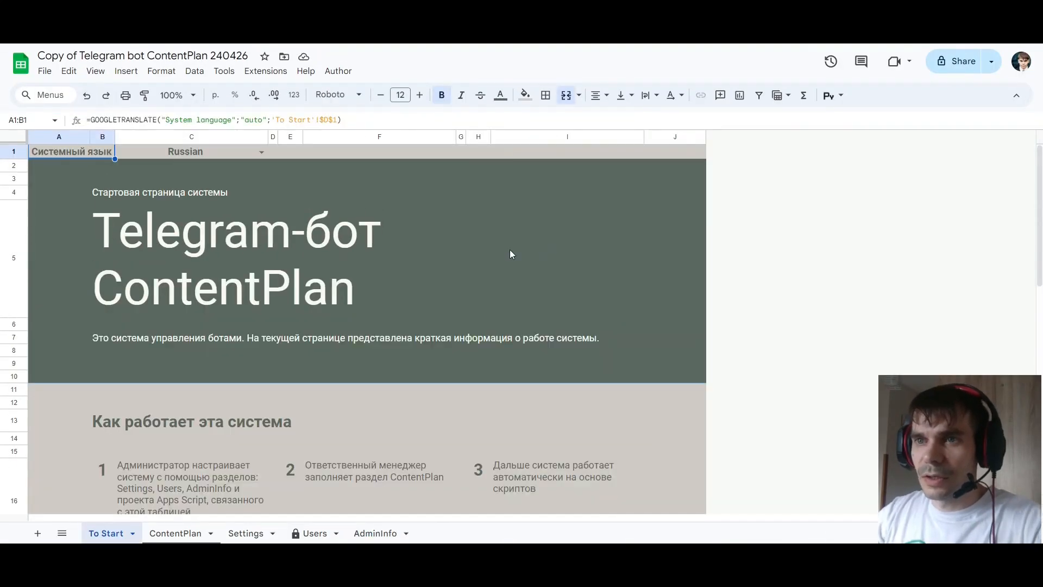
# Open the spreadsheet's Apps Script project and set the time zone in its project settings to Moscow Standard Time – Moscow
pyautogui.click(266, 71)
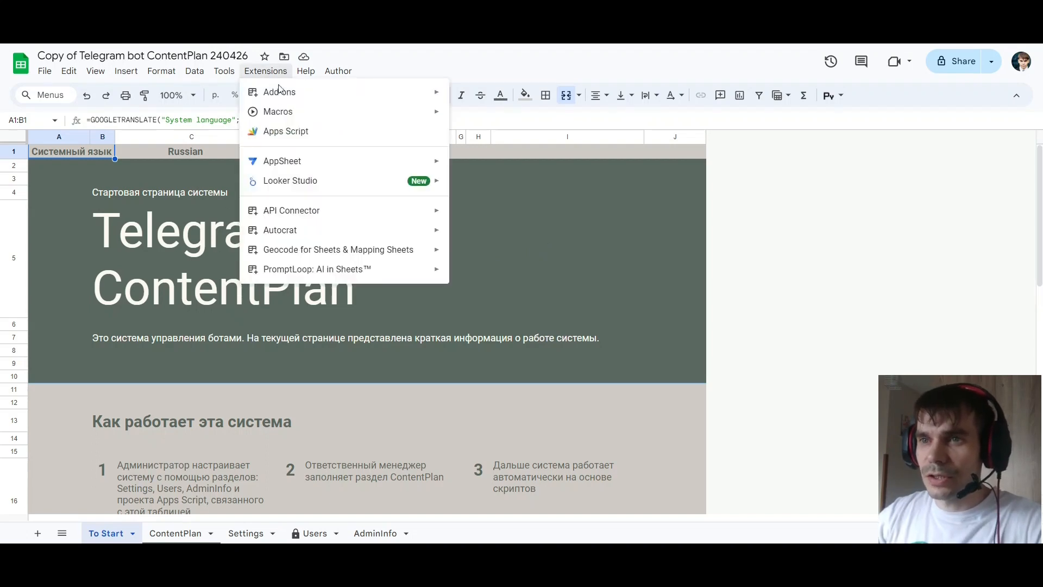
pyautogui.click(331, 138)
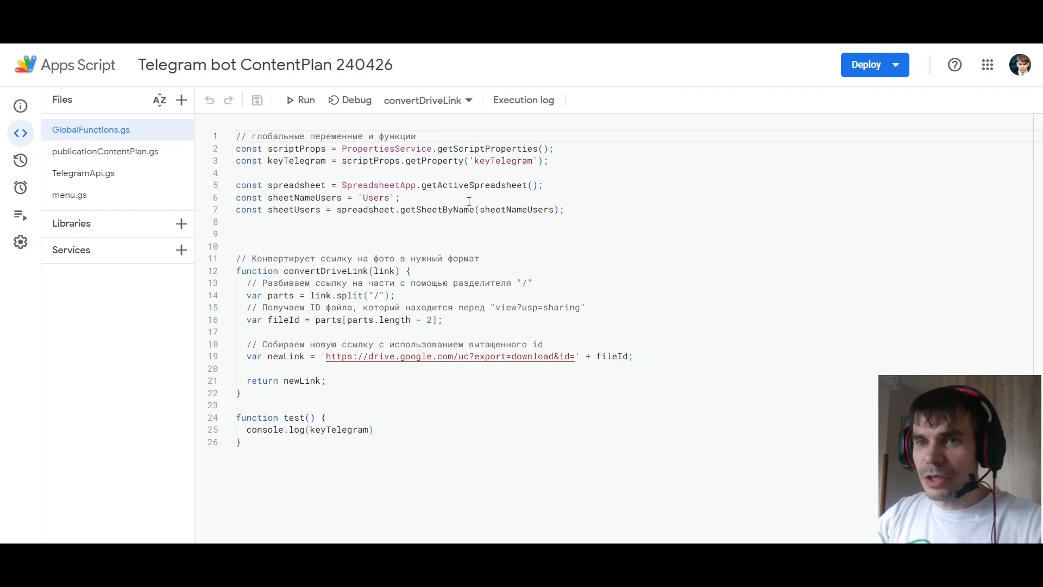
pyautogui.click(16, 244)
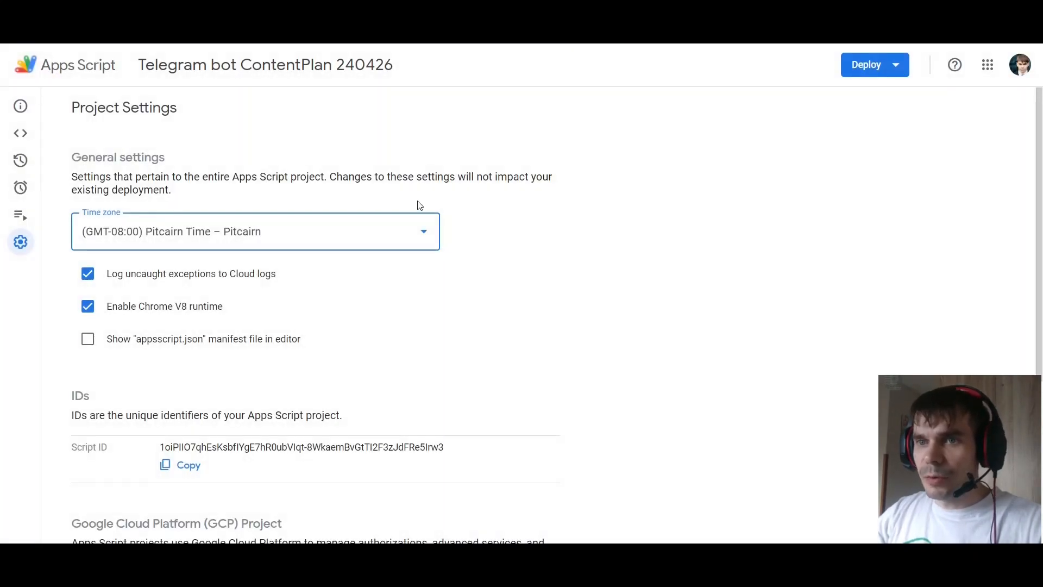
pyautogui.click(397, 234)
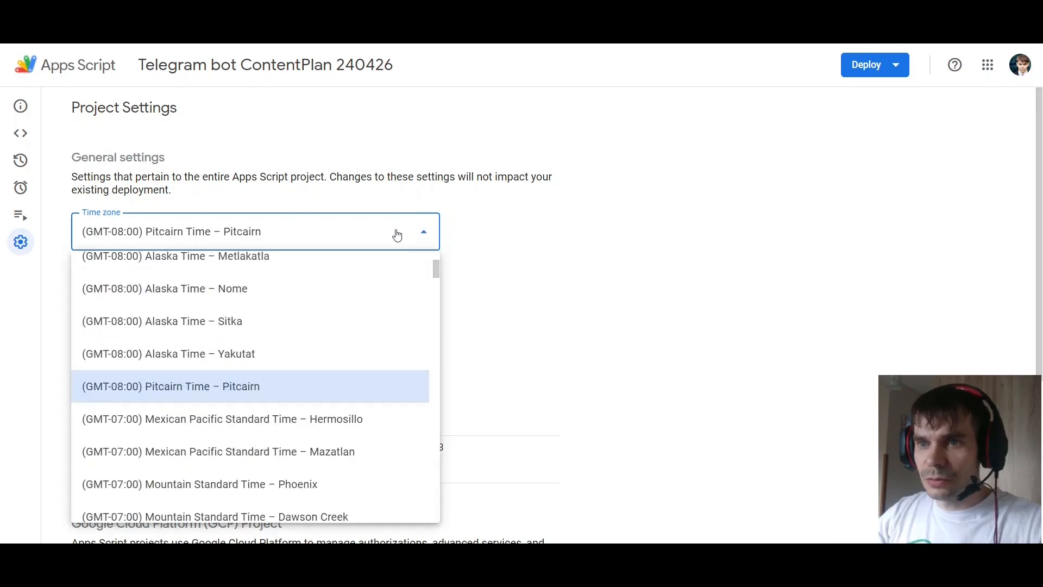
pyautogui.scroll(-10, 301, 388)
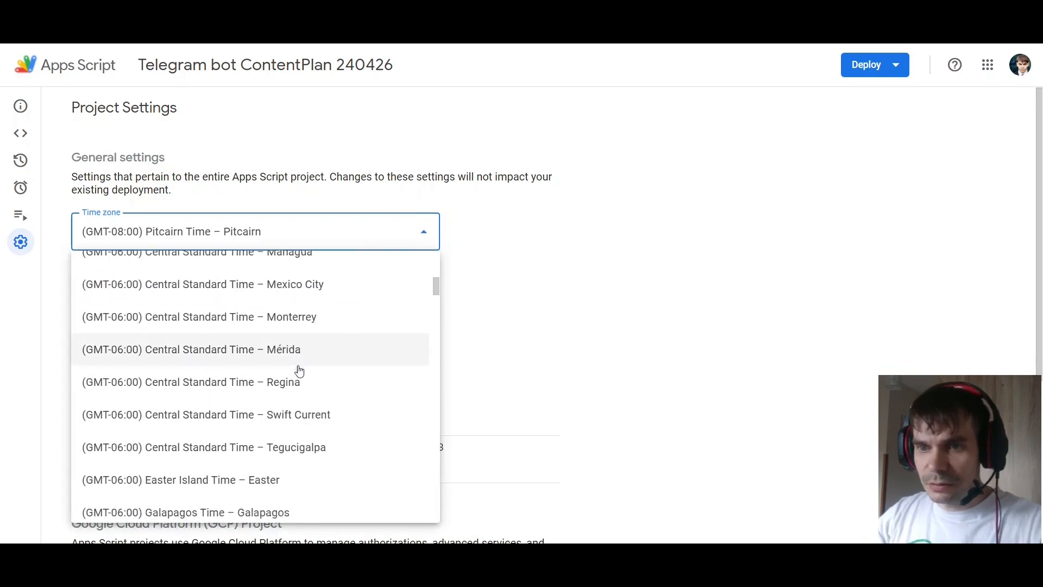
pyautogui.scroll(-20, 300, 363)
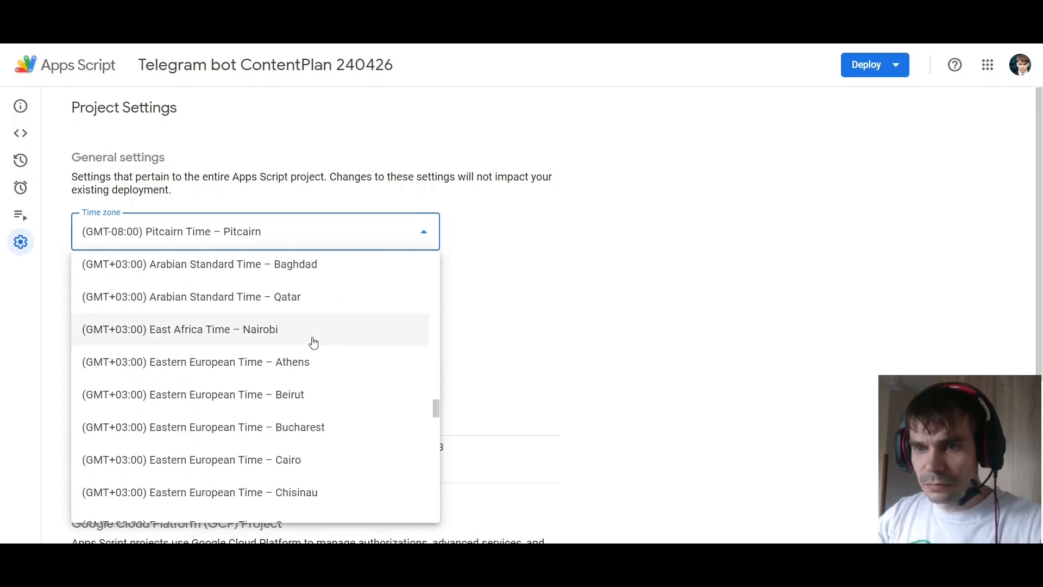
pyautogui.scroll(-10, 314, 341)
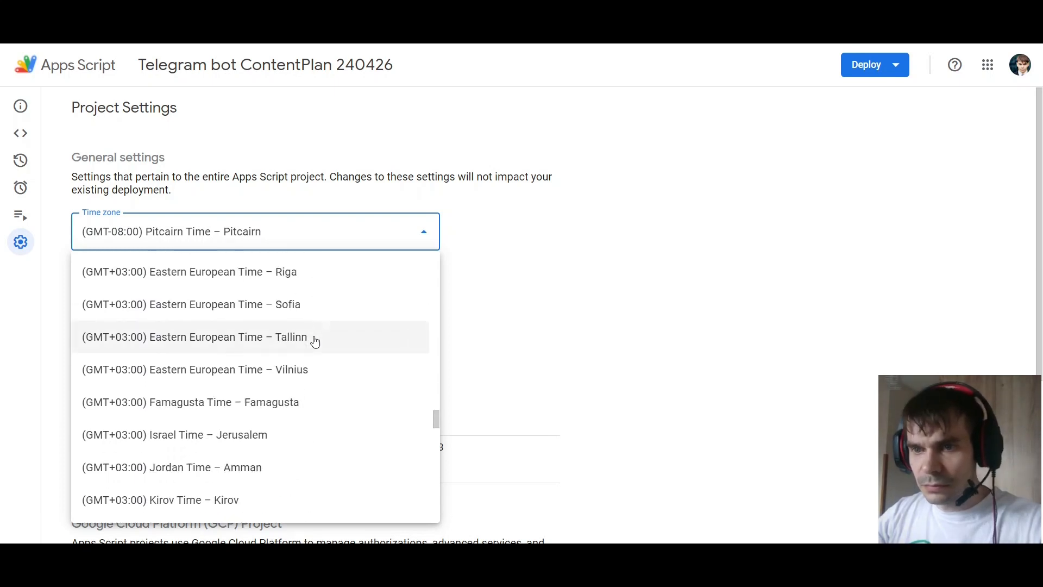
pyautogui.click(312, 370)
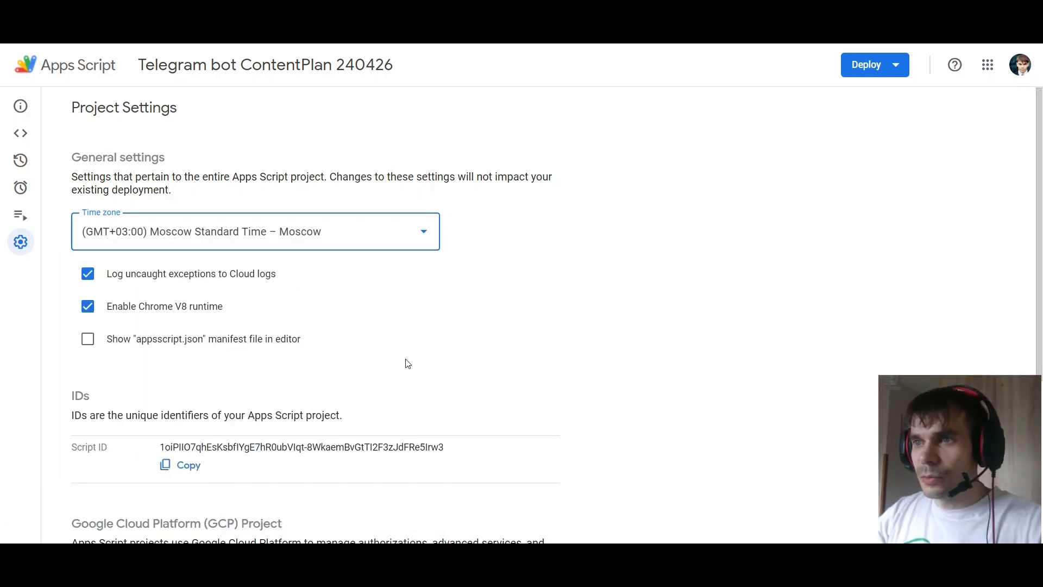
# Start a new trigger for the Apps Script project that runs the publicationContentPlan function
pyautogui.click(21, 188)
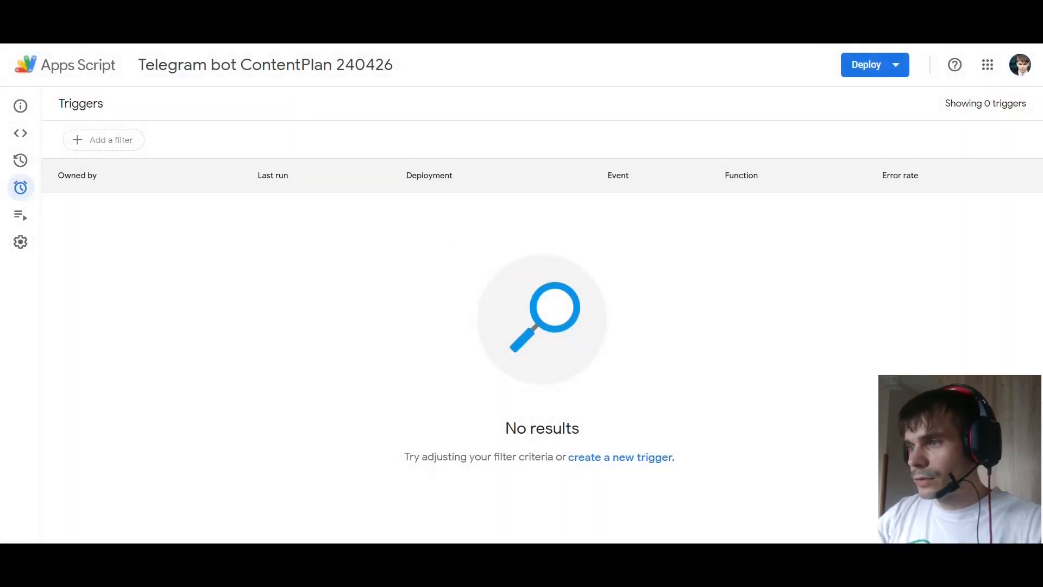
pyautogui.click(980, 513)
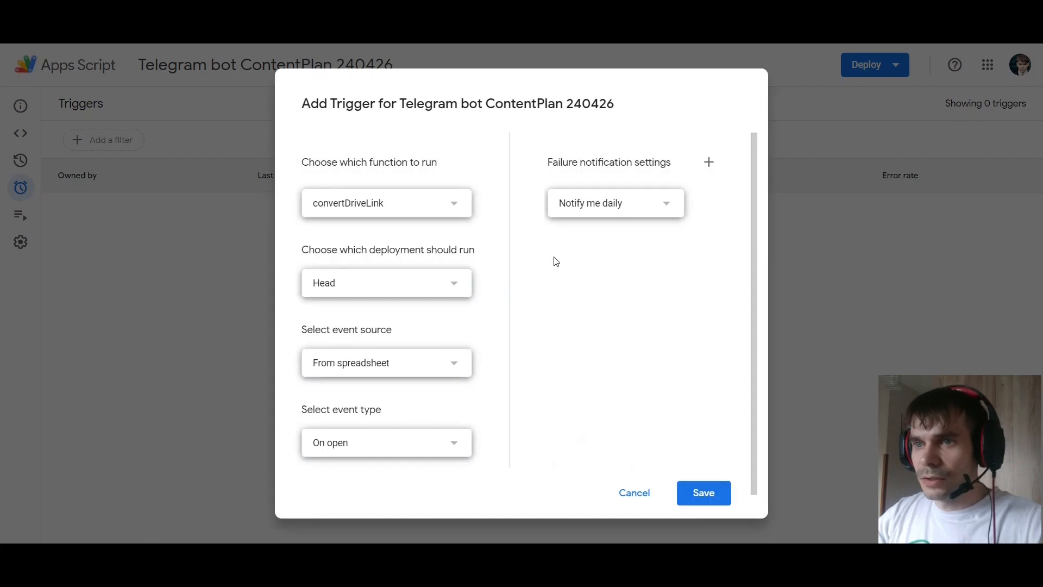
pyautogui.click(394, 213)
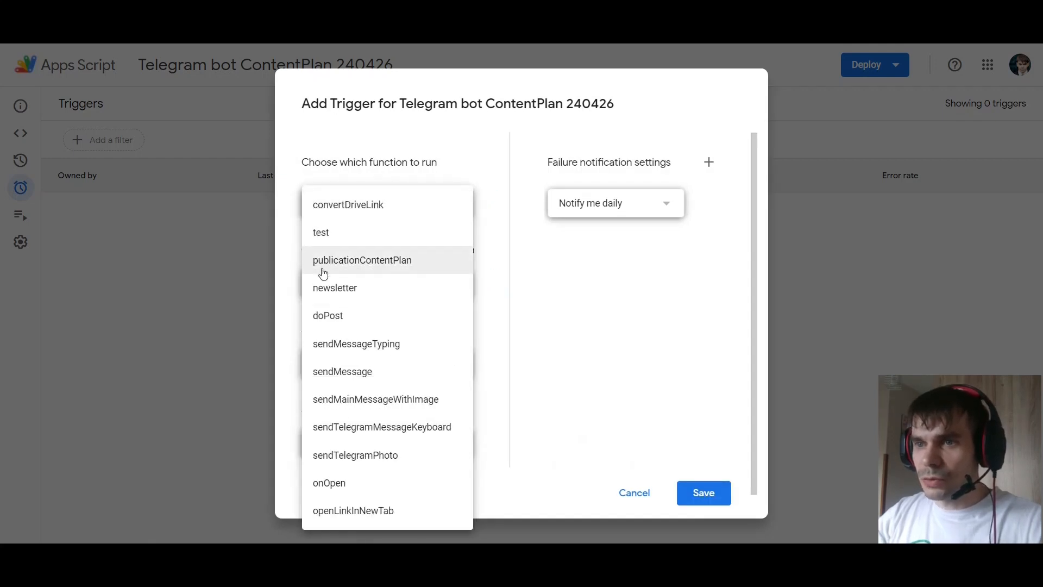
pyautogui.click(413, 261)
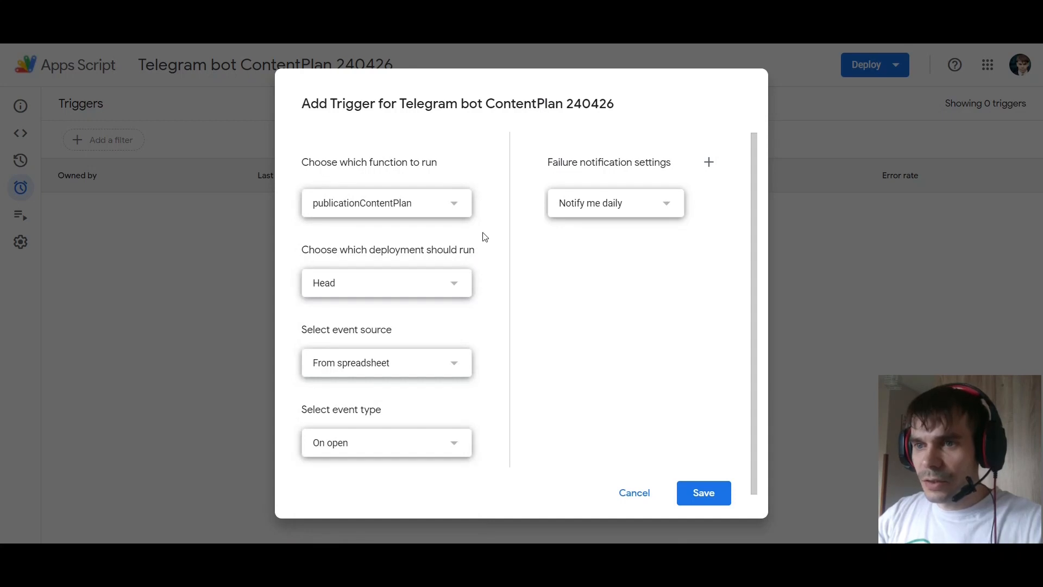
# Make the trigger time-driven with a minutes timer running every 5 minutes, and save it
pyautogui.scroll(-1, 485, 237)
pyautogui.click(381, 349)
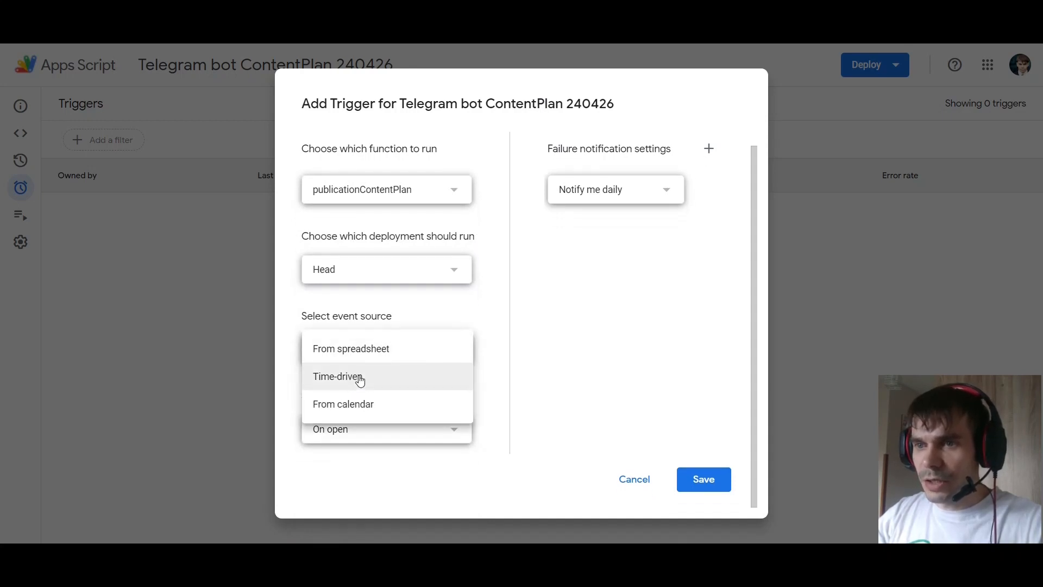
pyautogui.click(360, 380)
pyautogui.scroll(-3, 446, 361)
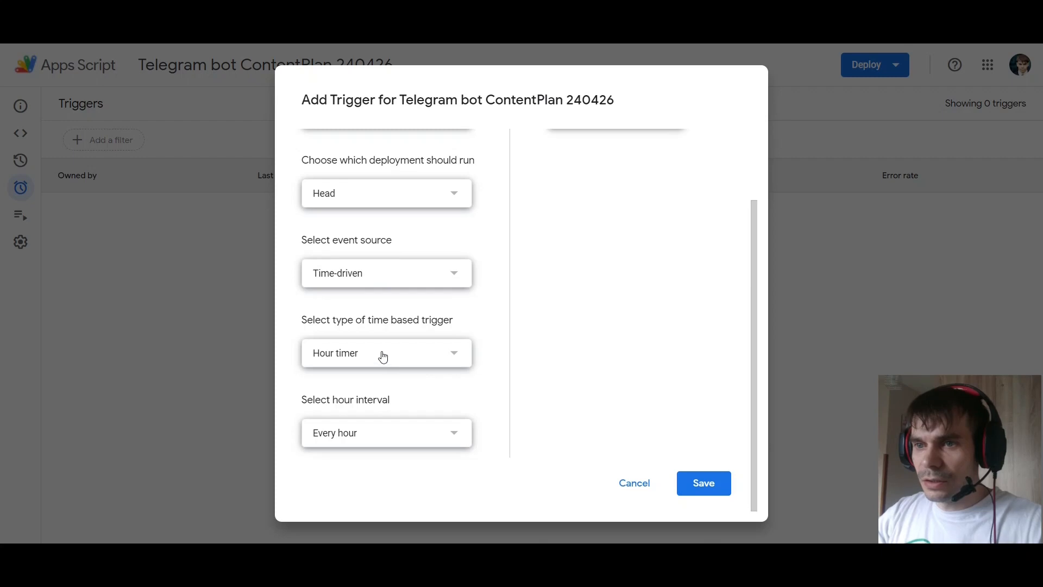
pyautogui.click(383, 356)
pyautogui.click(351, 325)
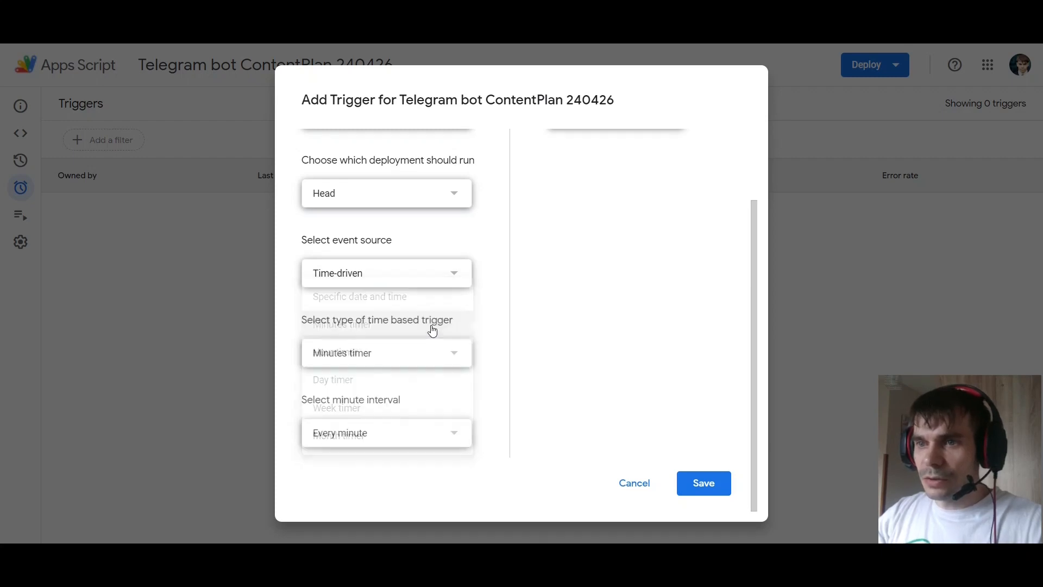
pyautogui.click(383, 434)
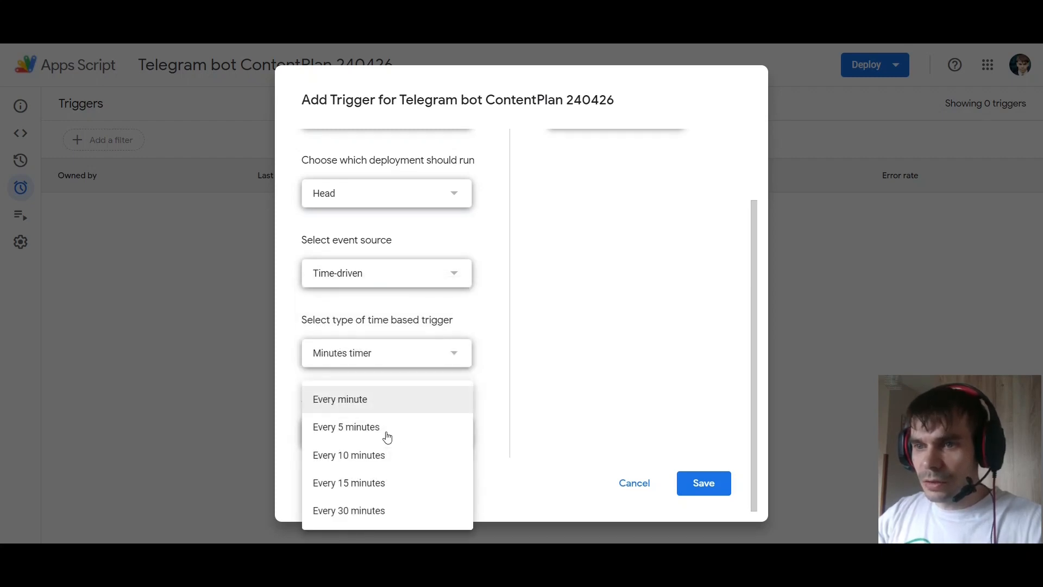
pyautogui.click(401, 430)
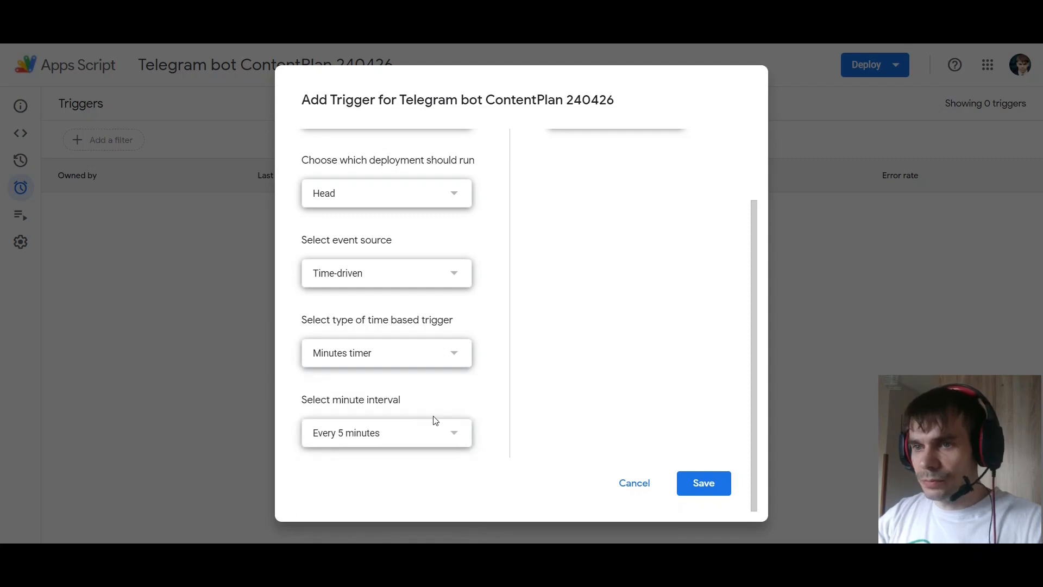
pyautogui.click(704, 483)
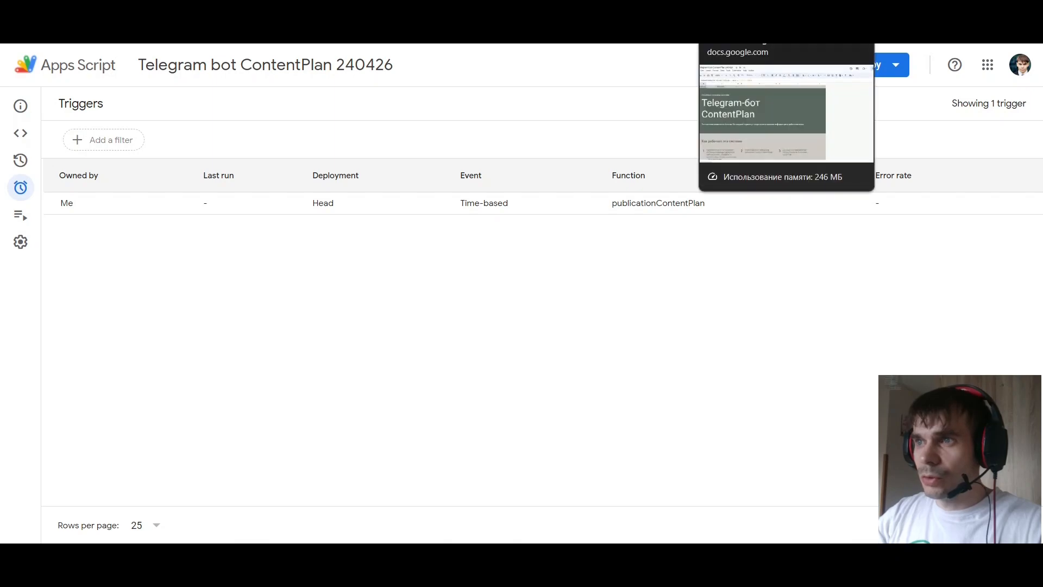
# Return to the spreadsheet and examine the message, button name, button link and image link columns of the ContentPlan sheet
pyautogui.click(733, 12)
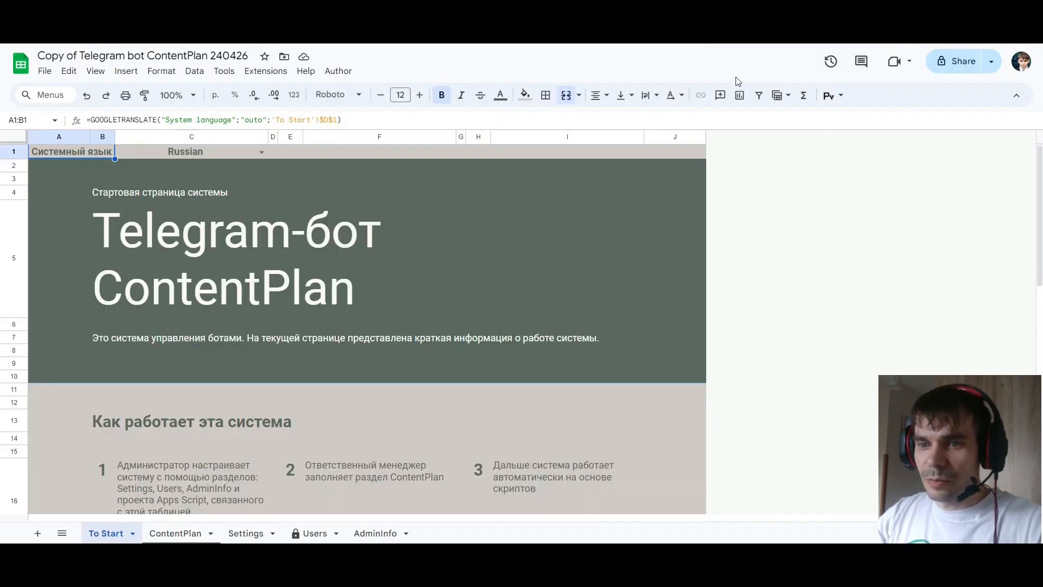
pyautogui.click(177, 534)
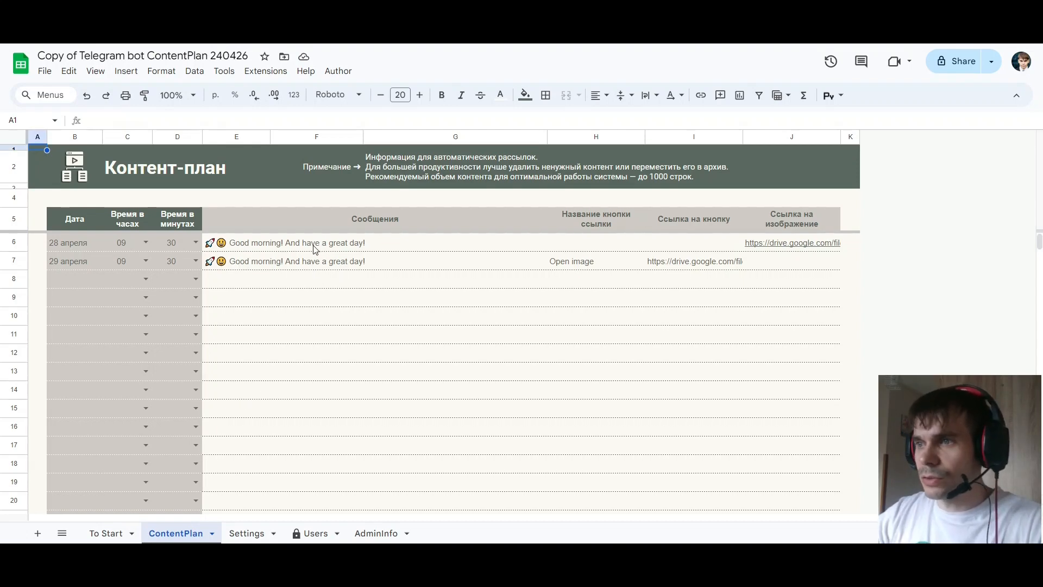
pyautogui.moveTo(314, 248); pyautogui.dragTo(796, 301)
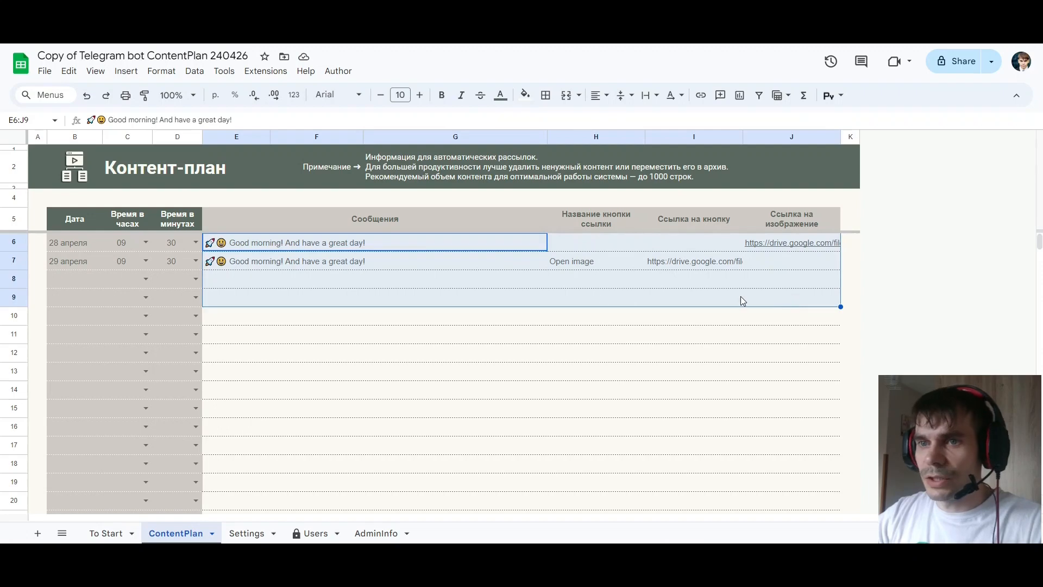
pyautogui.click(302, 262)
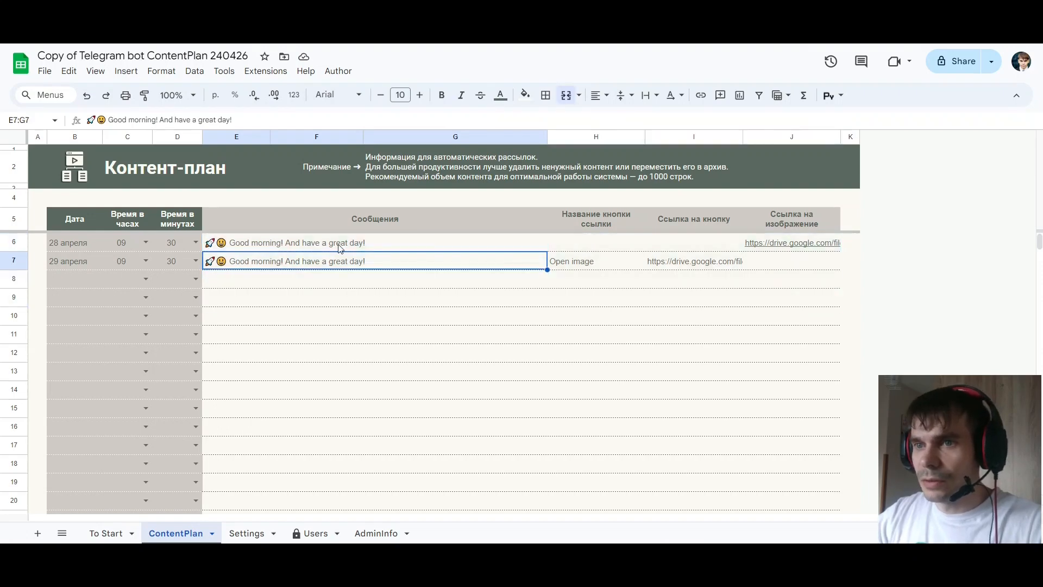
pyautogui.click(376, 247)
pyautogui.click(616, 246)
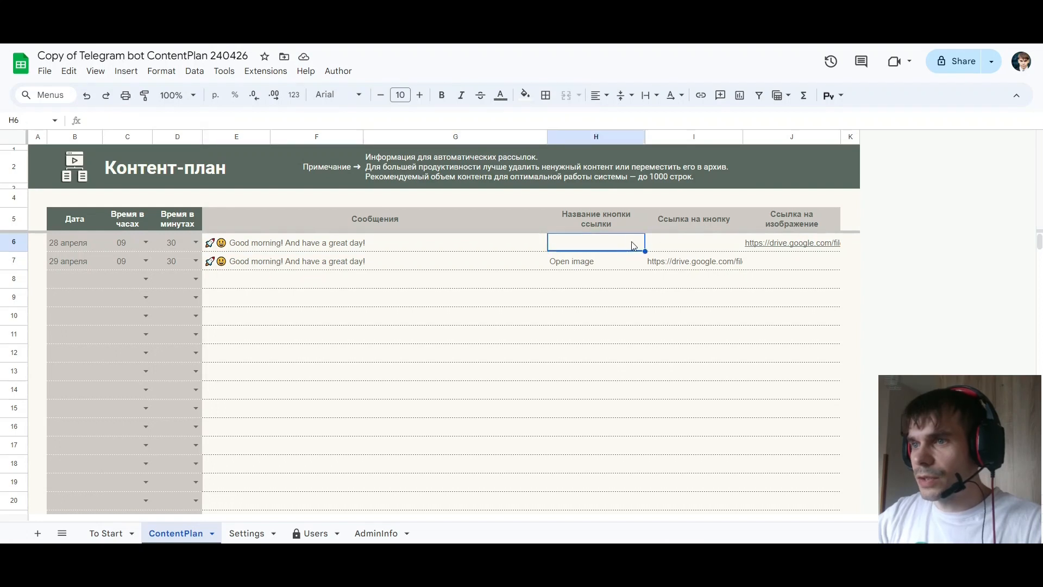
pyautogui.click(679, 244)
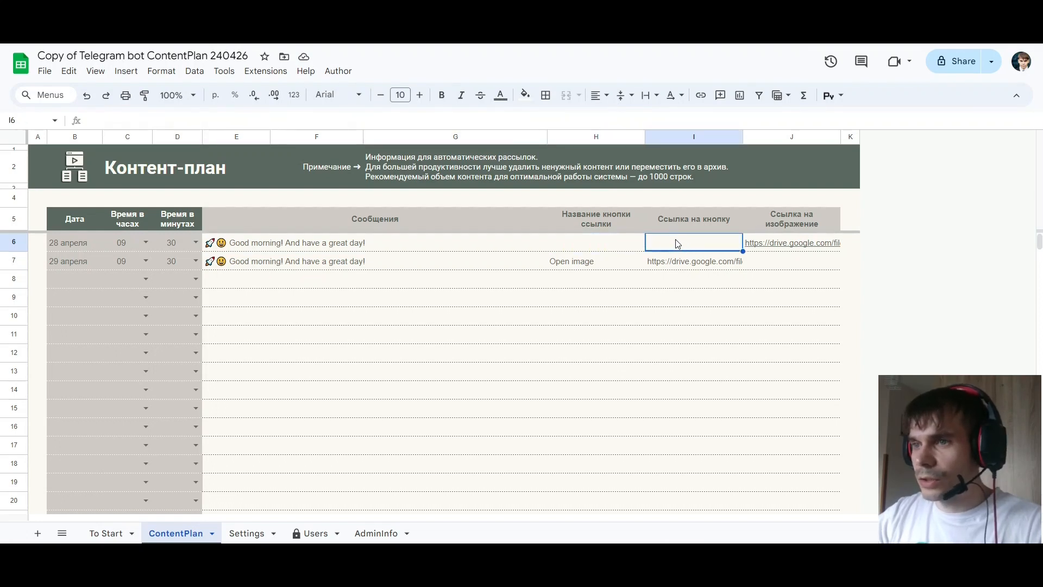
pyautogui.click(796, 225)
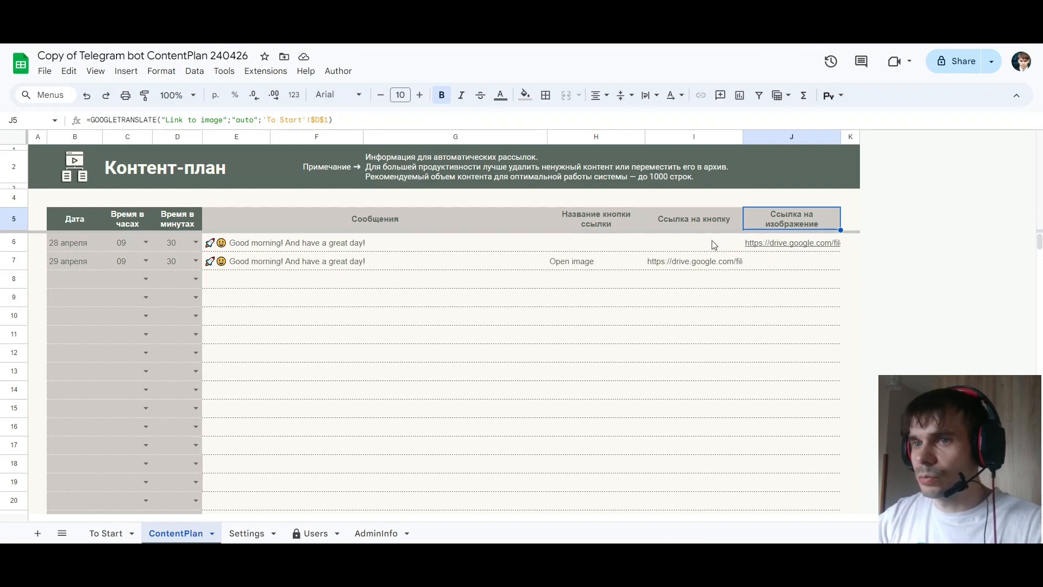
pyautogui.click(319, 245)
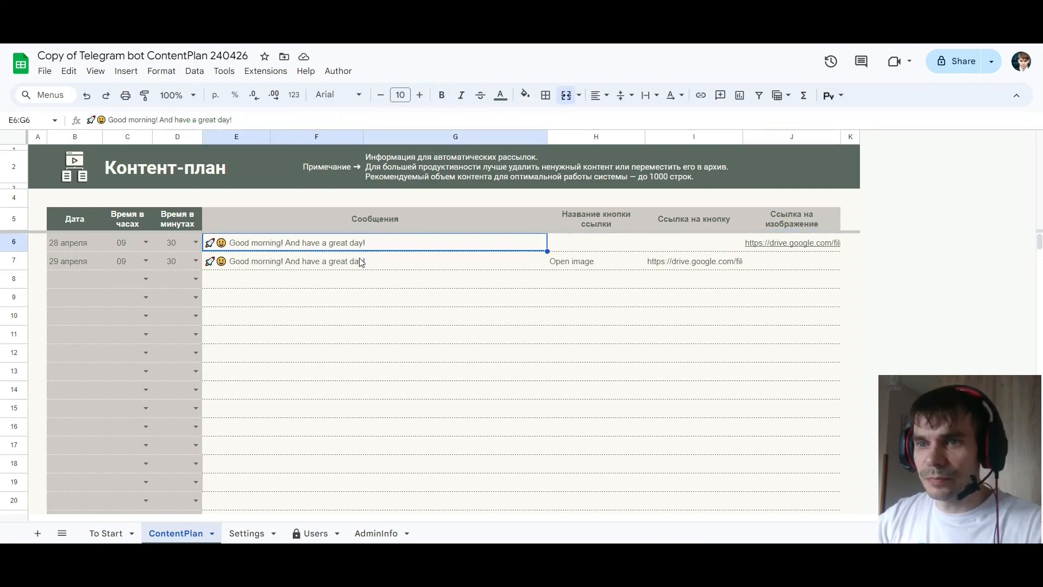
# Schedule the first ContentPlan message in row 6 for 02.05.2024 at hour 12 and minute 35
pyautogui.press('Left')
pyautogui.press('Left')
pyautogui.press('Left')
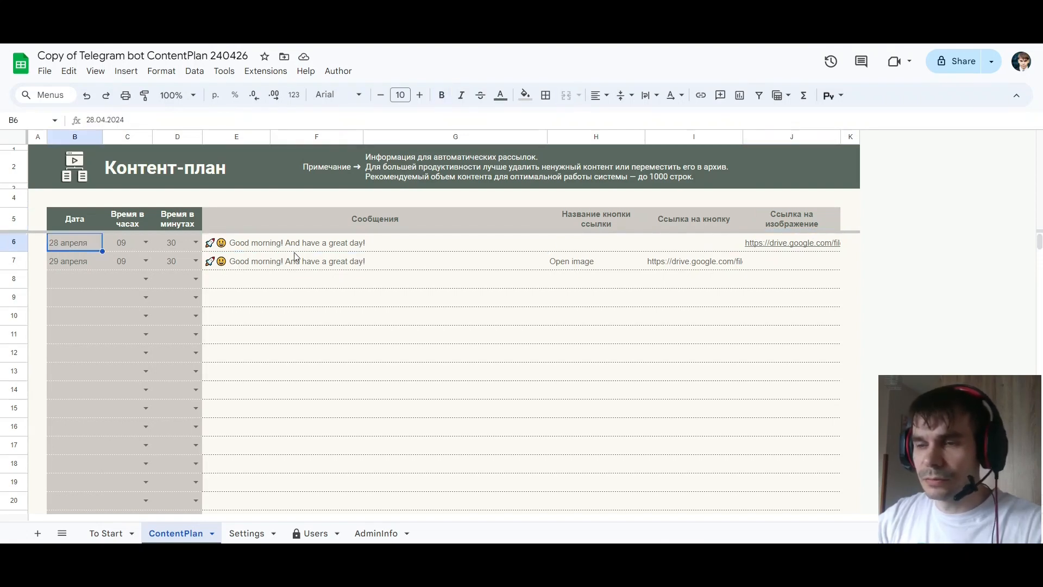
pyautogui.doubleClick(74, 244)
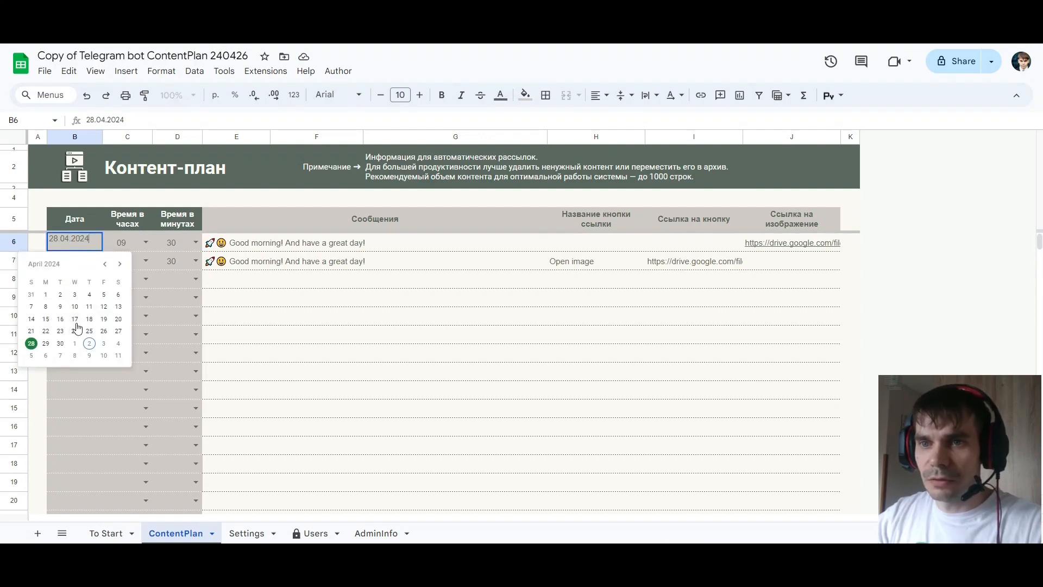
pyautogui.click(89, 343)
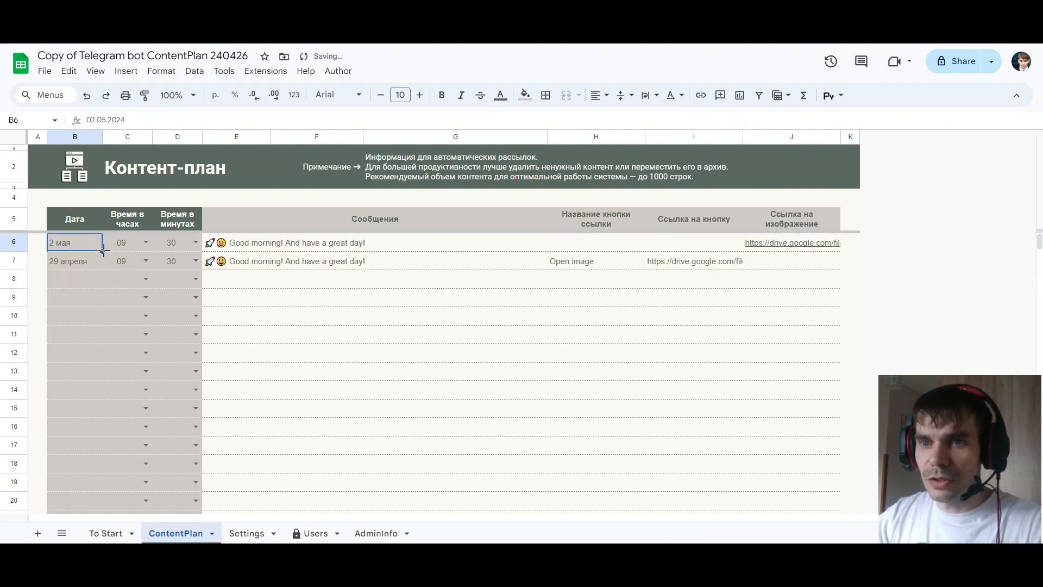
pyautogui.click(131, 245)
pyautogui.click(146, 243)
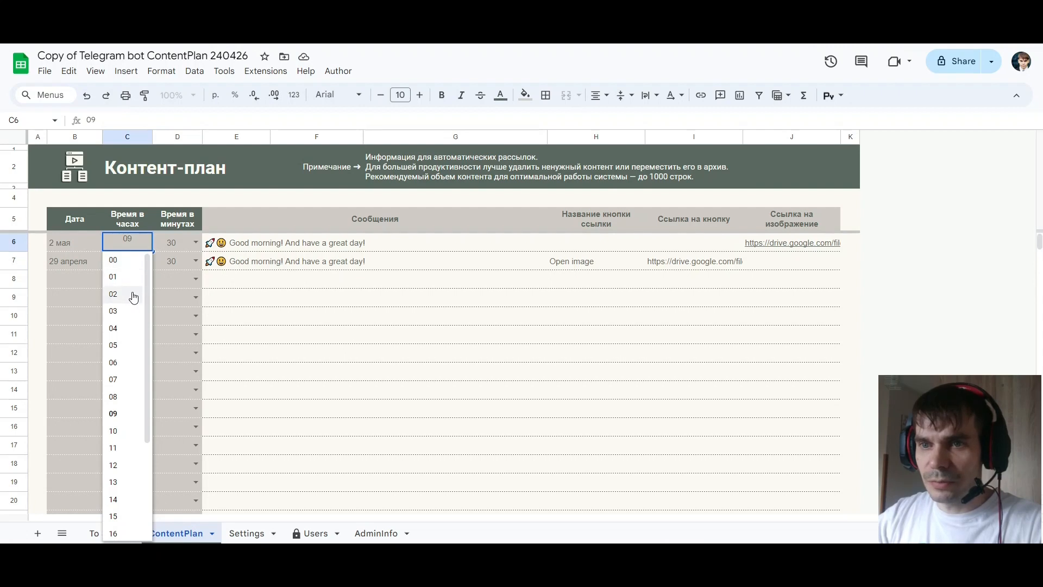
pyautogui.click(126, 465)
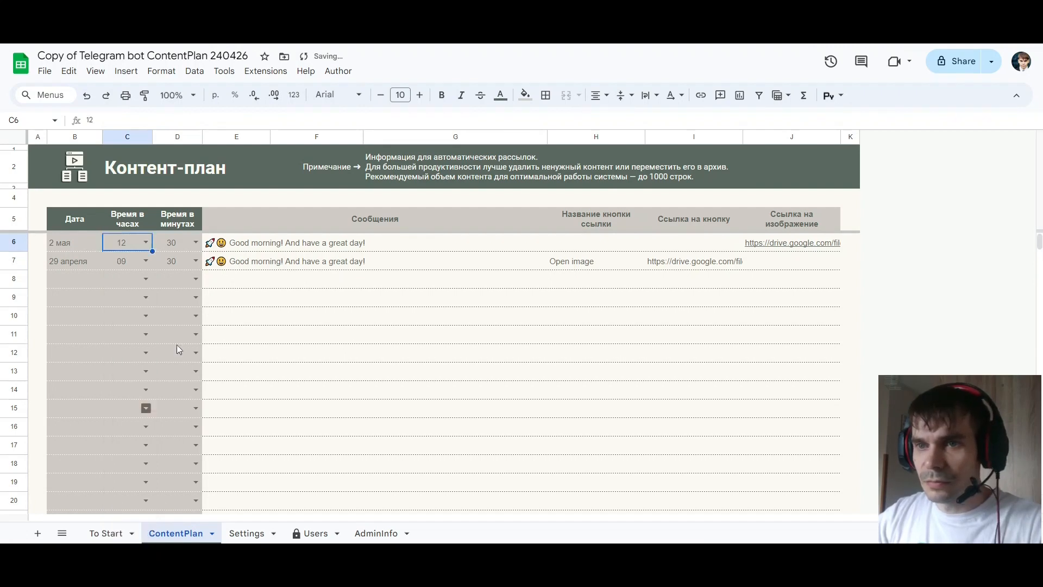
pyautogui.click(196, 243)
pyautogui.click(170, 386)
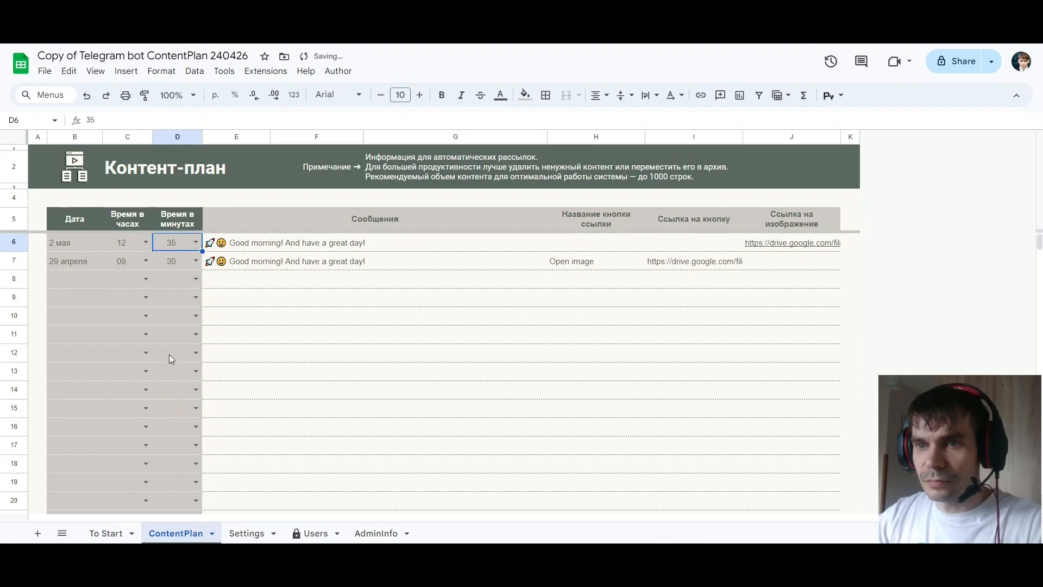
# Schedule the second ContentPlan message in row 7 for 2 May at hour 12 and minute 40
pyautogui.doubleClick(75, 261)
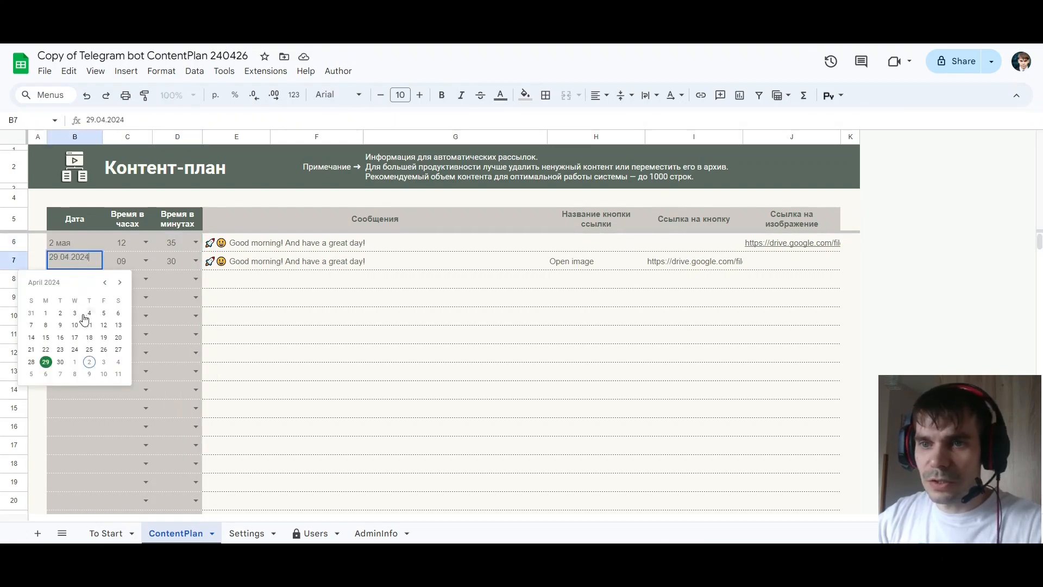
pyautogui.click(90, 362)
pyautogui.click(146, 261)
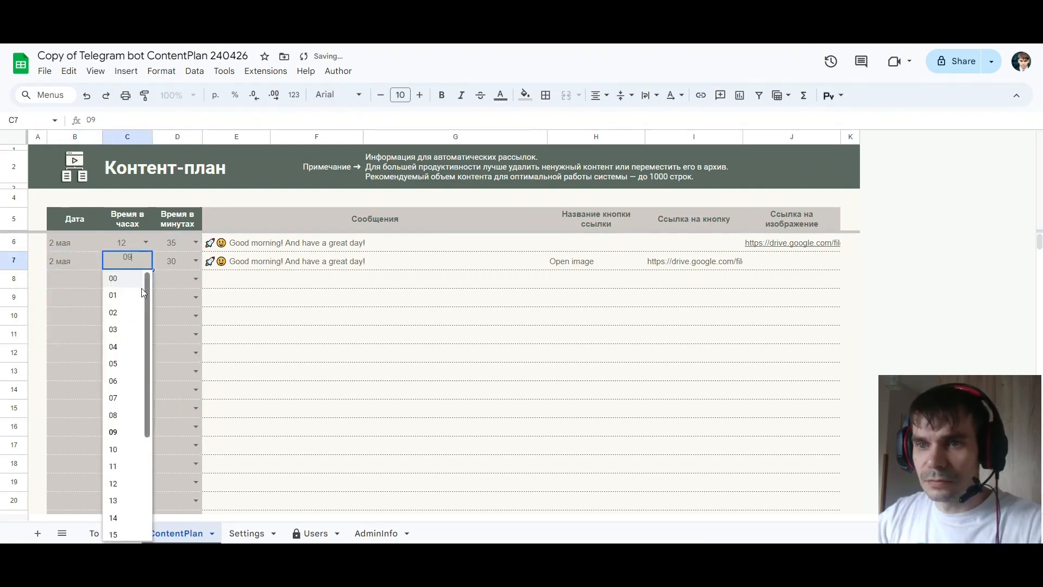
pyautogui.click(116, 483)
pyautogui.click(195, 265)
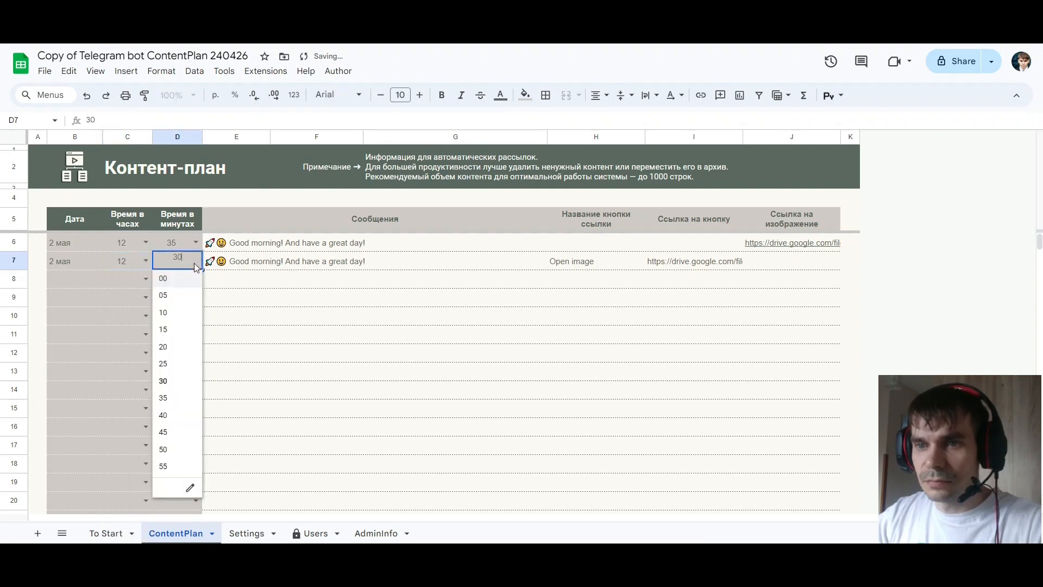
pyautogui.click(177, 415)
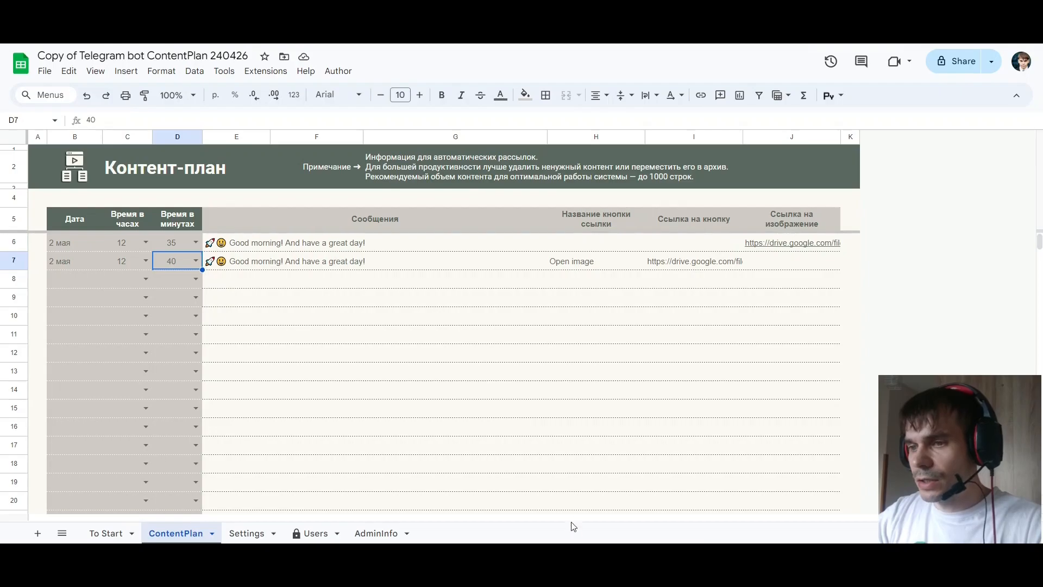
# Switch to Telegram, open the new test bot from the link in the bot creation message, and start it
pyautogui.hotkey('alt', 'Tab')
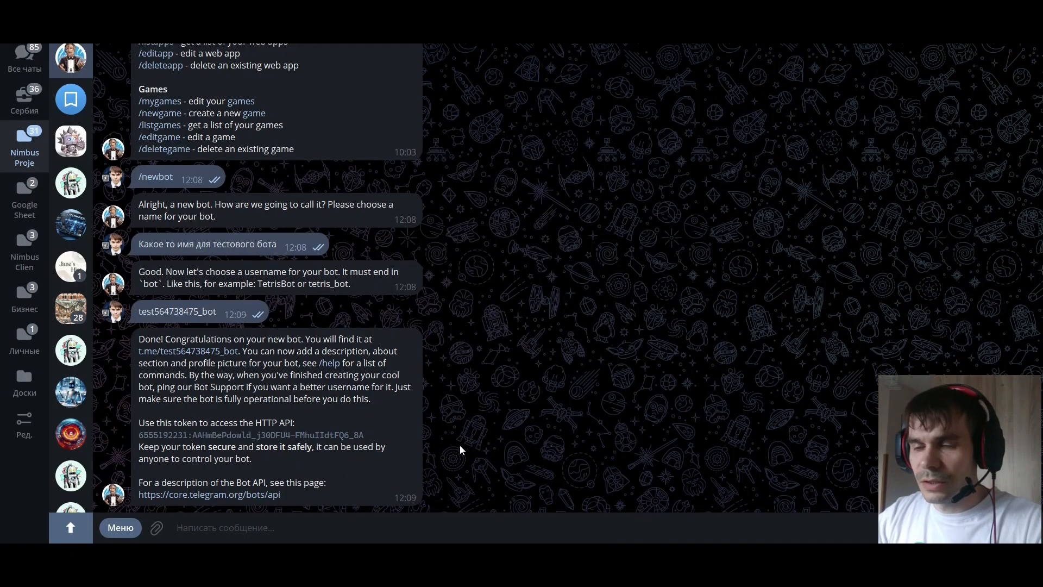
pyautogui.click(191, 352)
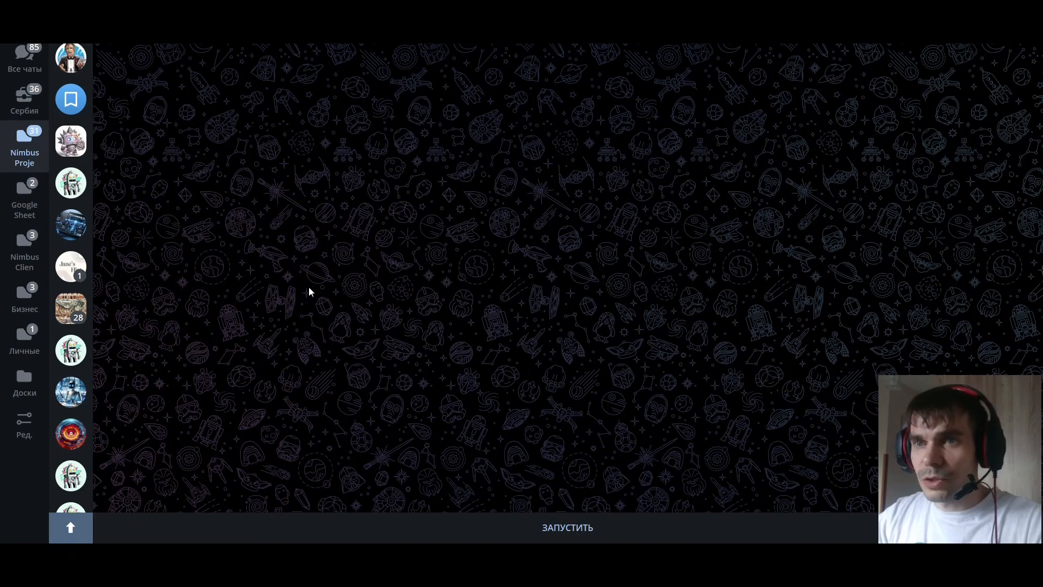
pyautogui.click(598, 529)
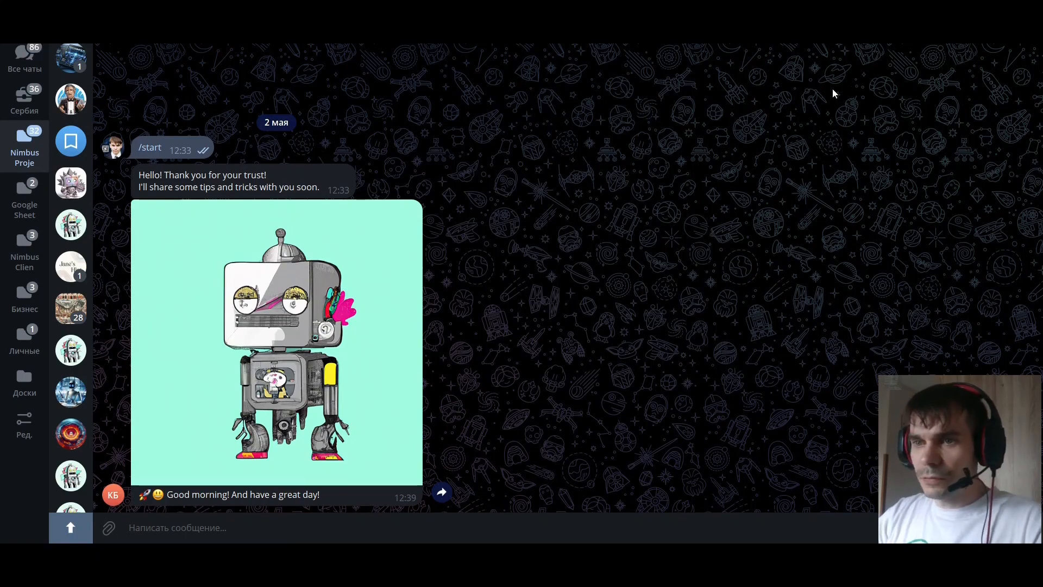
# Check the bot's profile information and its greeting reply in the Telegram chat
pyautogui.click(179, 28)
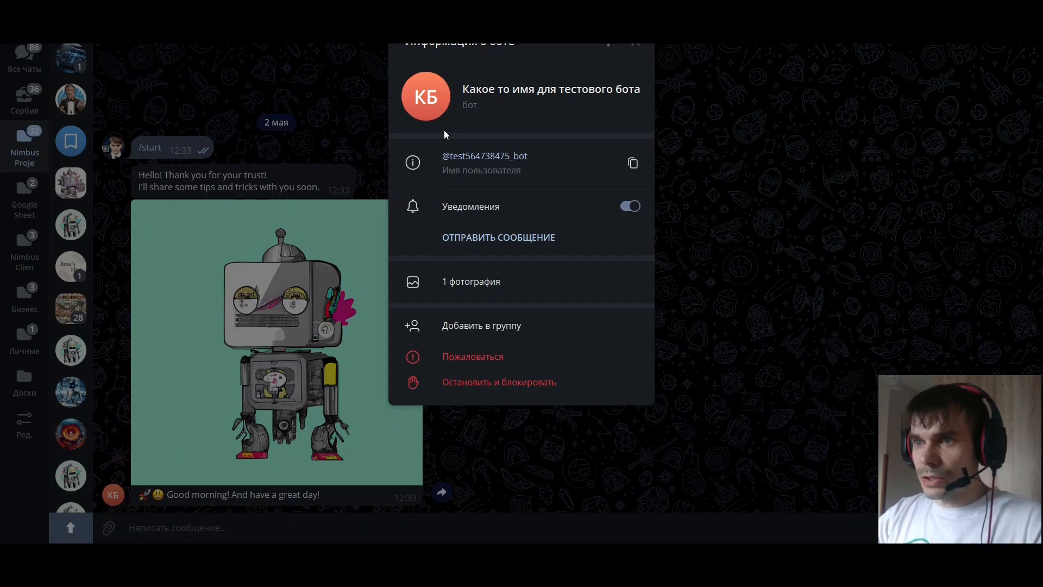
pyautogui.click(634, 48)
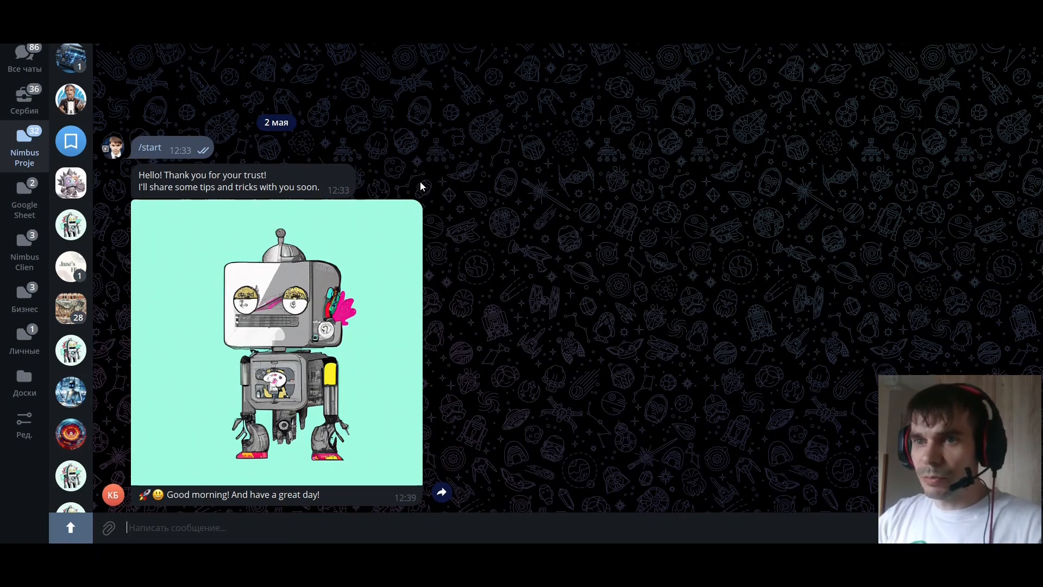
pyautogui.click(232, 171)
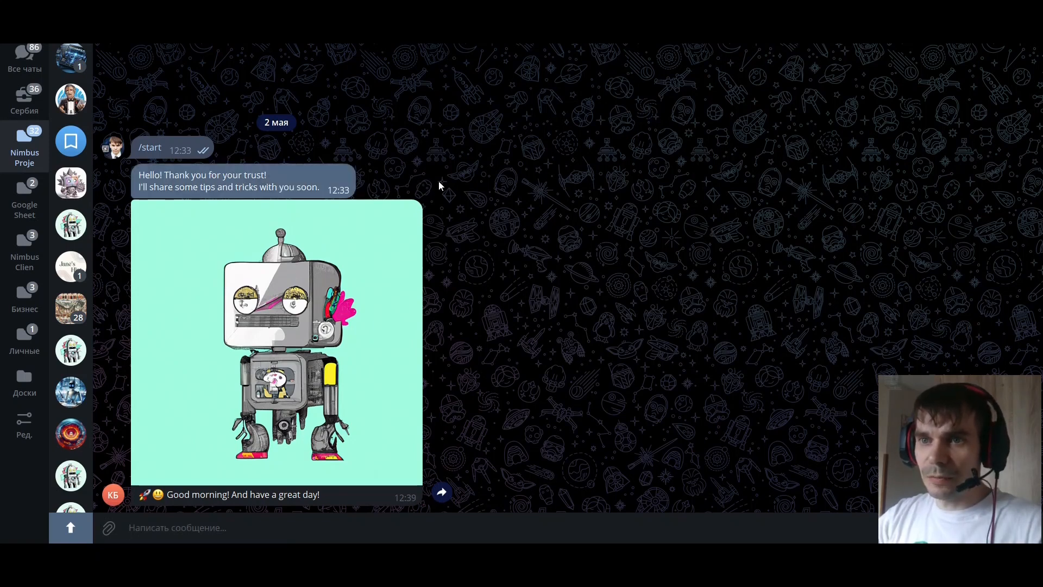
pyautogui.click(412, 155)
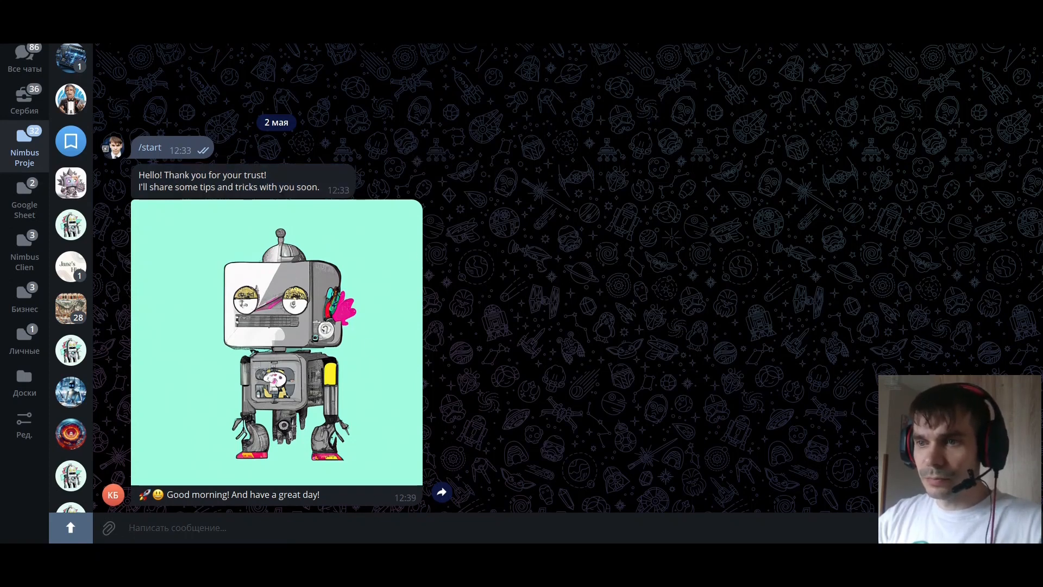
# Switch back to the Apps Script project in the browser and open the TelegramApi.gs file in the code editor
pyautogui.hotkey('alt', 'Tab')
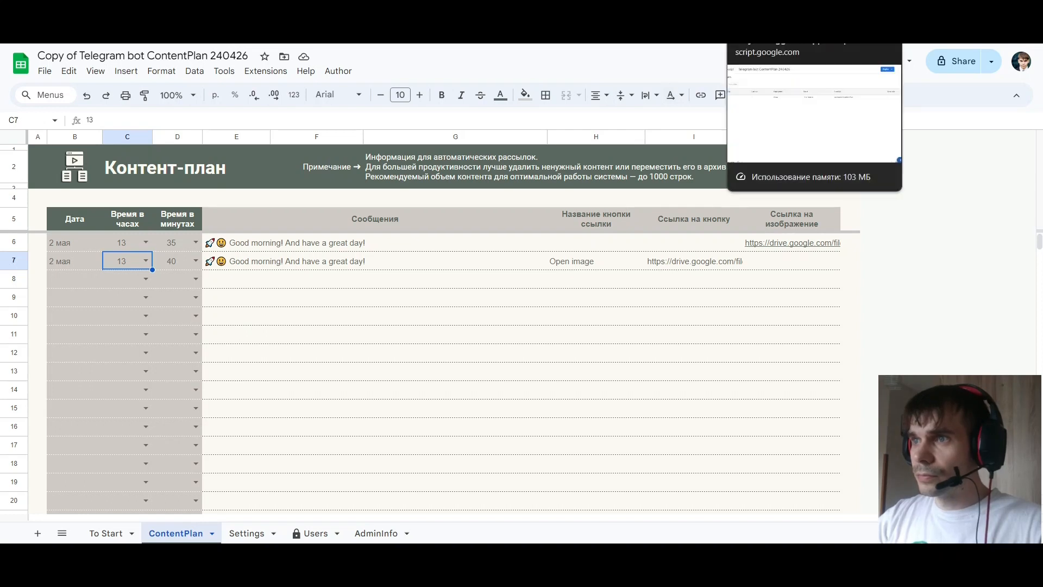
pyautogui.click(774, 11)
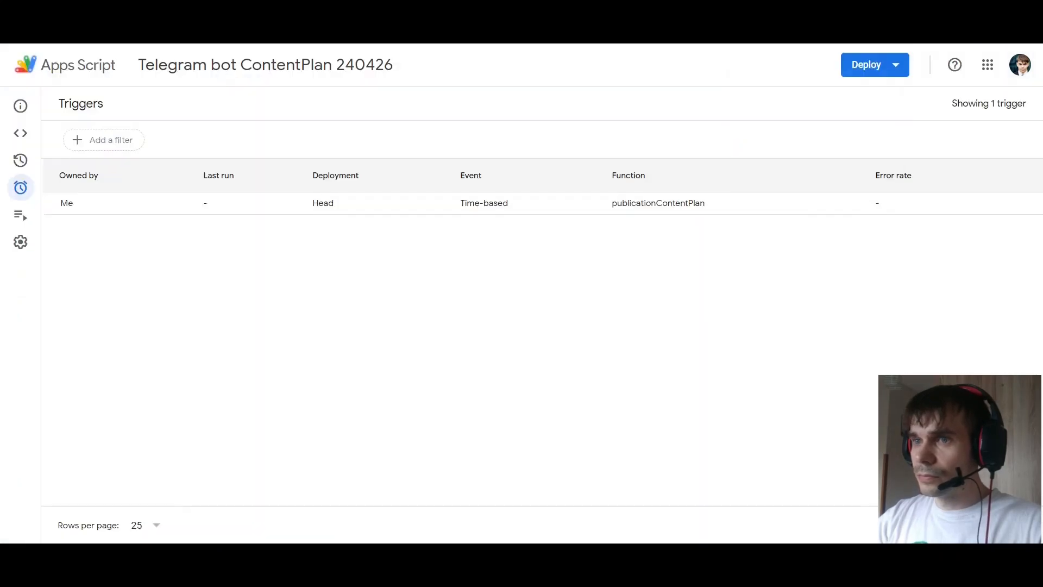
pyautogui.click(23, 136)
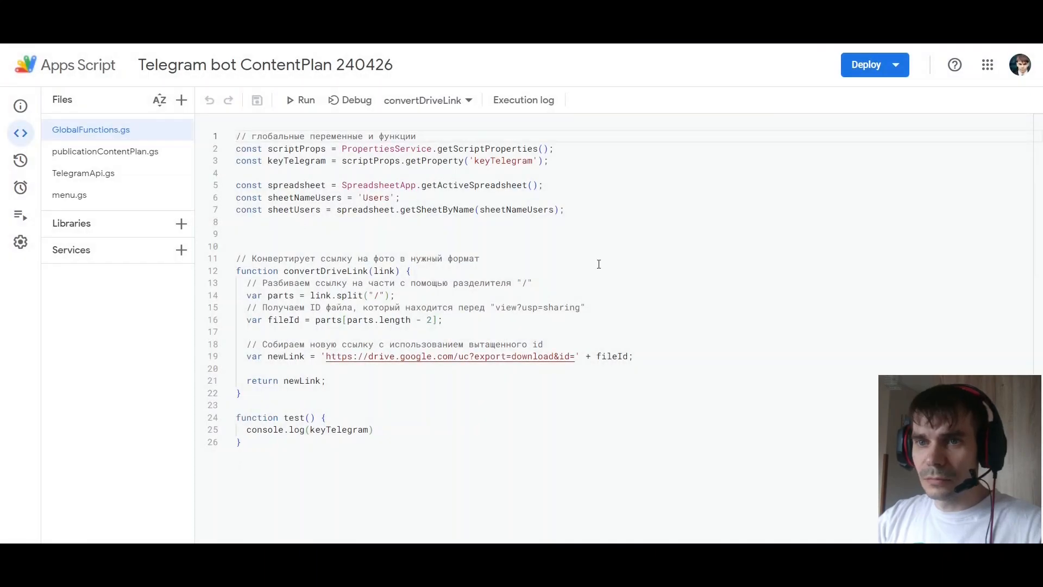
pyautogui.click(87, 173)
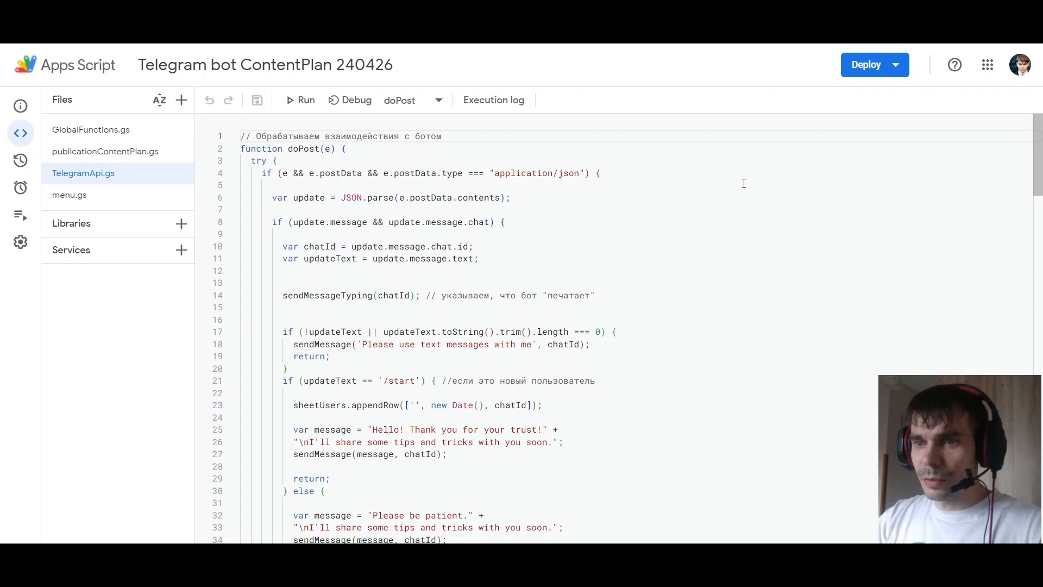
# Examine the /start branch of the doPost function and highlight its greeting text in lines 25 and 26
pyautogui.scroll(-2, 743, 183)
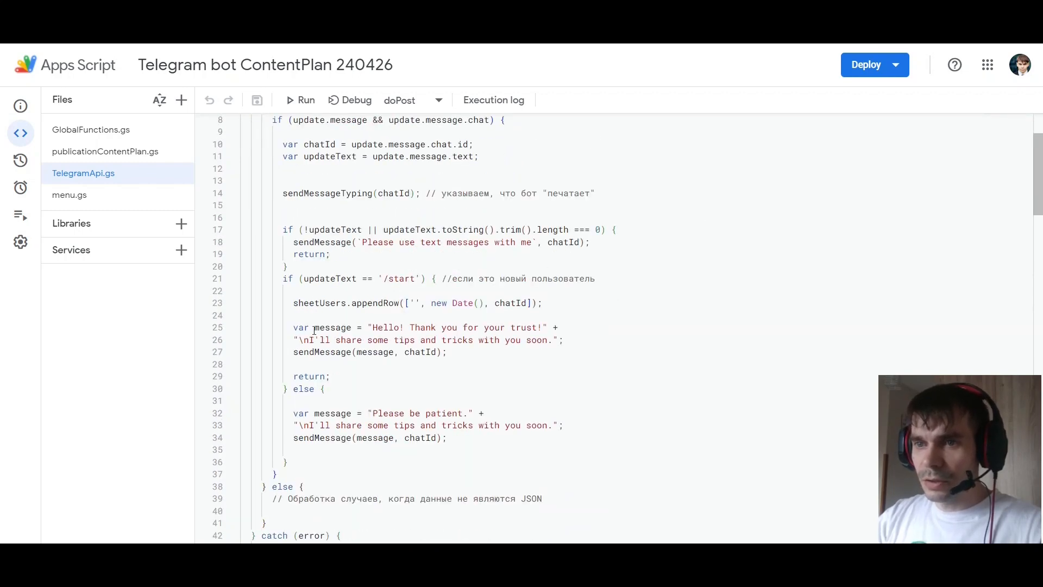
pyautogui.moveTo(373, 326); pyautogui.dragTo(542, 326)
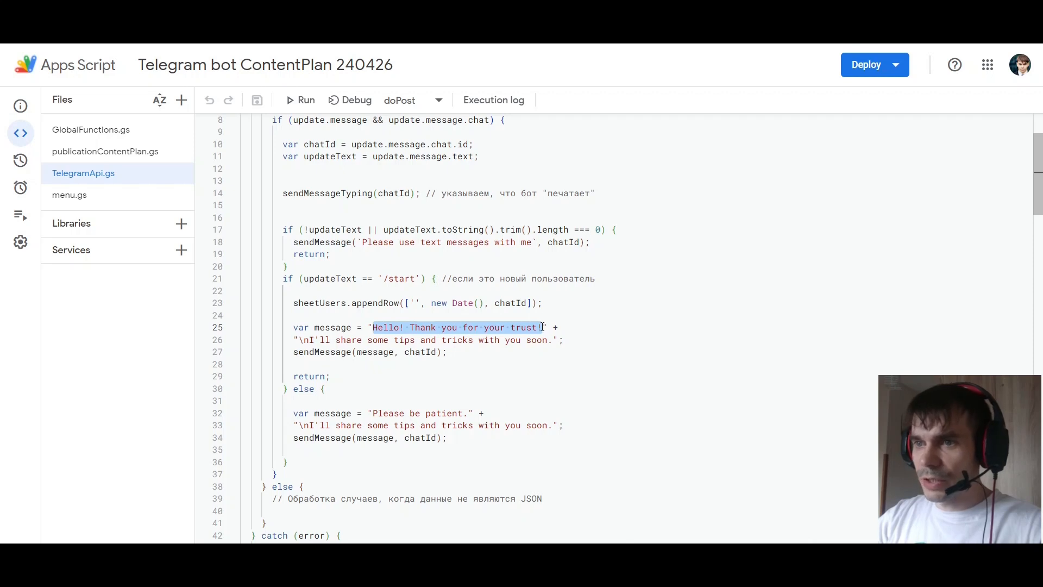
pyautogui.moveTo(383, 278); pyautogui.dragTo(415, 278)
pyautogui.moveTo(374, 326); pyautogui.dragTo(544, 328)
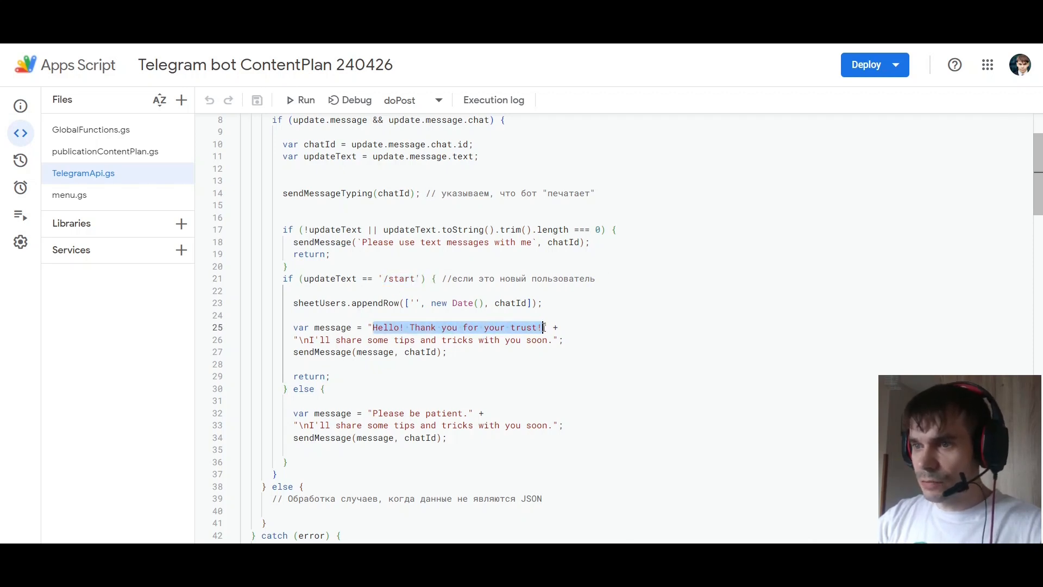
pyautogui.moveTo(309, 339); pyautogui.dragTo(553, 340)
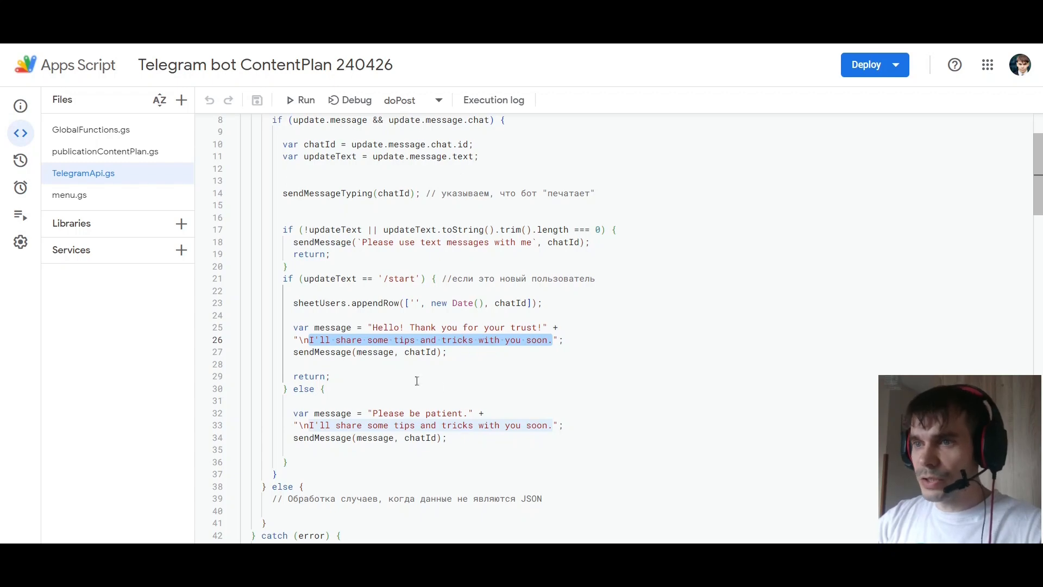
# Review the web app configuration for a new deployment of the script, and close it without deploying
pyautogui.click(871, 64)
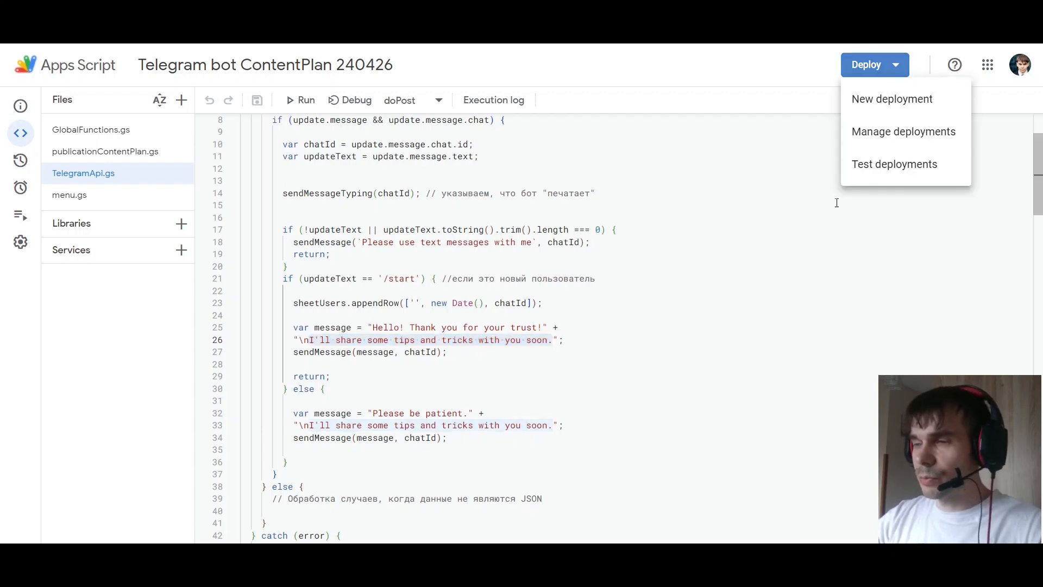
pyautogui.click(938, 104)
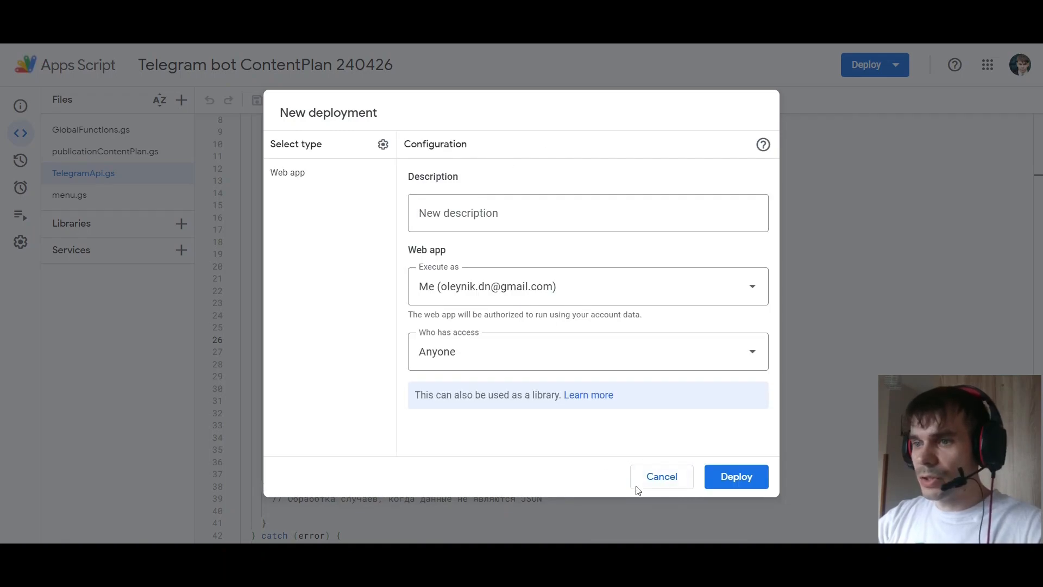
pyautogui.click(651, 476)
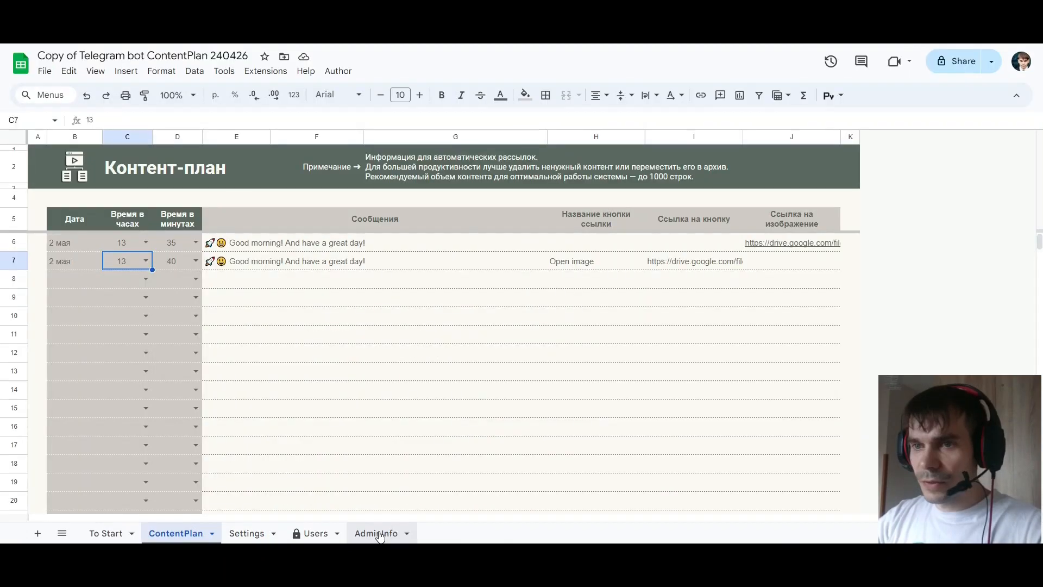
# Switch to the spreadsheet and inspect the web app link and the webhook registration formula on the AdminInfo sheet
pyautogui.click(381, 534)
pyautogui.scroll(-3, 394, 417)
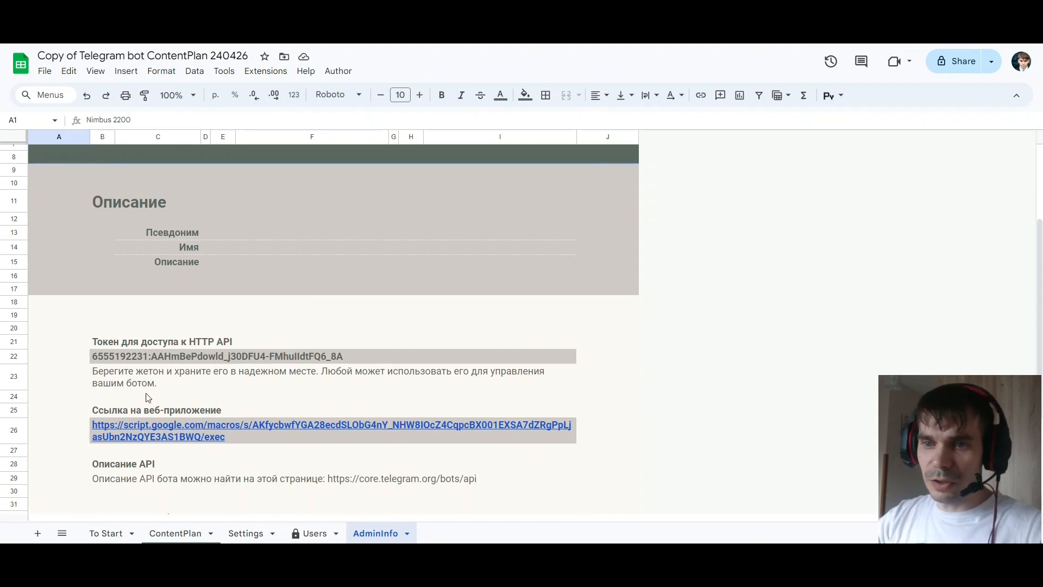
pyautogui.click(212, 433)
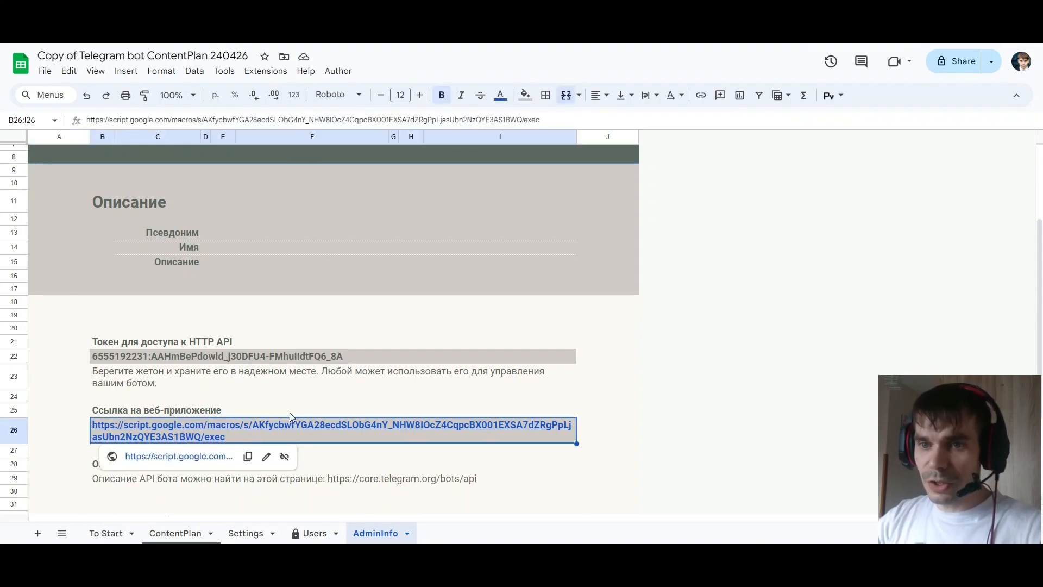
pyautogui.scroll(-3, 325, 377)
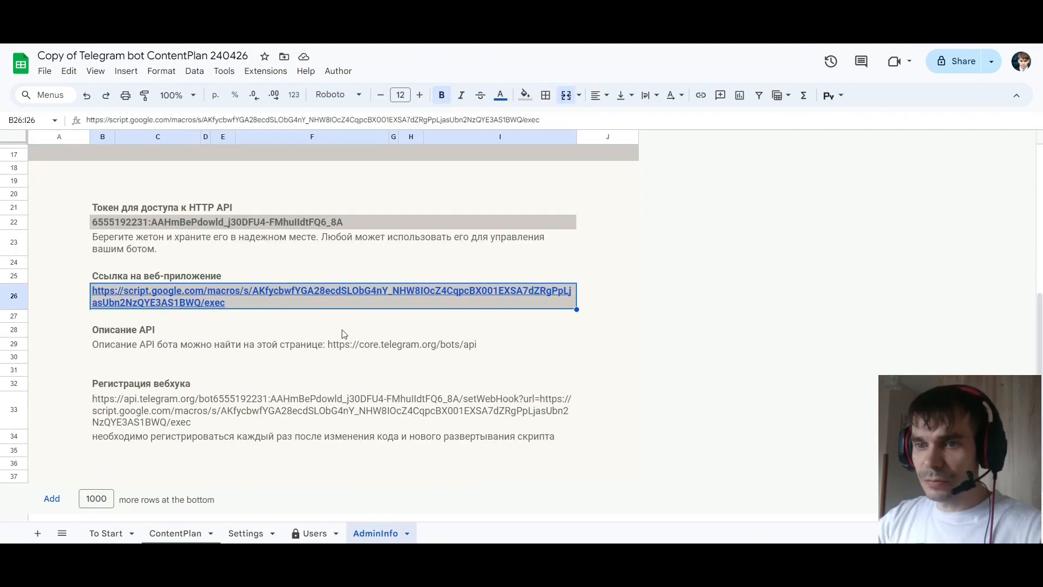
pyautogui.click(156, 416)
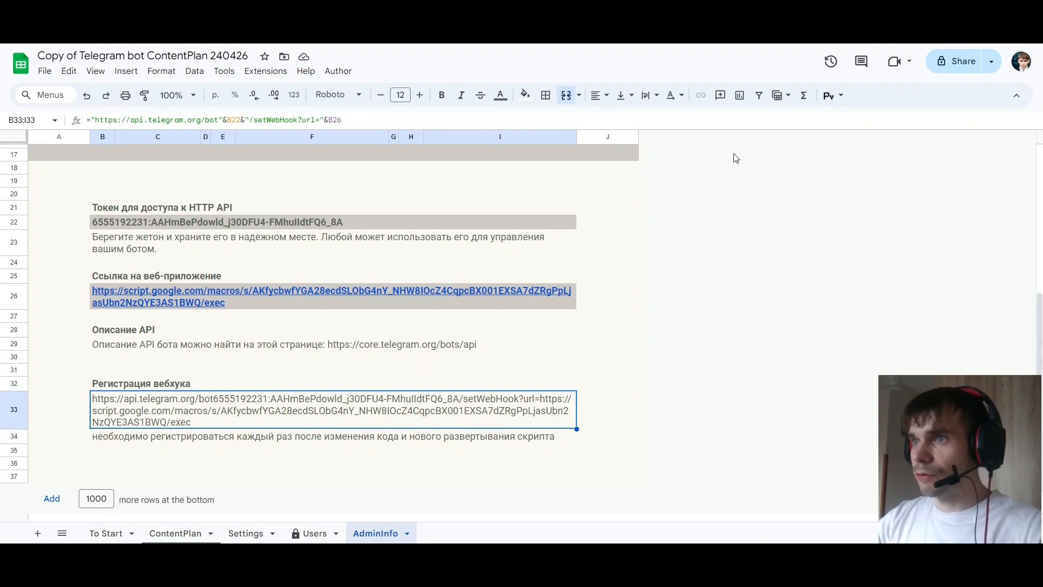
pyautogui.moveTo(351, 297)
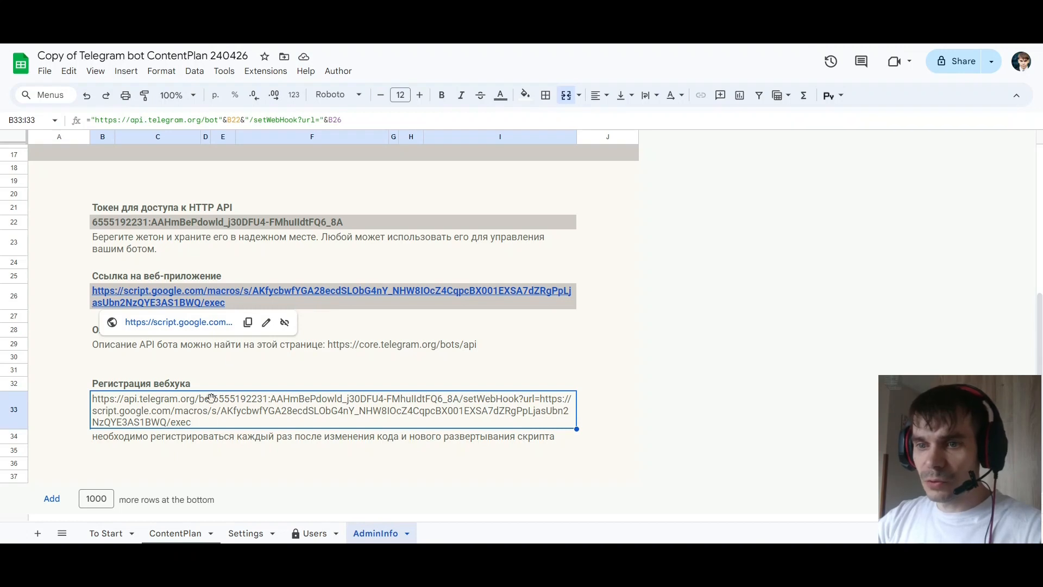
# Return to the ContentPlan sheet, highlight rows 6 to 16 to review the message area, and select the row 8 message cell
pyautogui.click(174, 534)
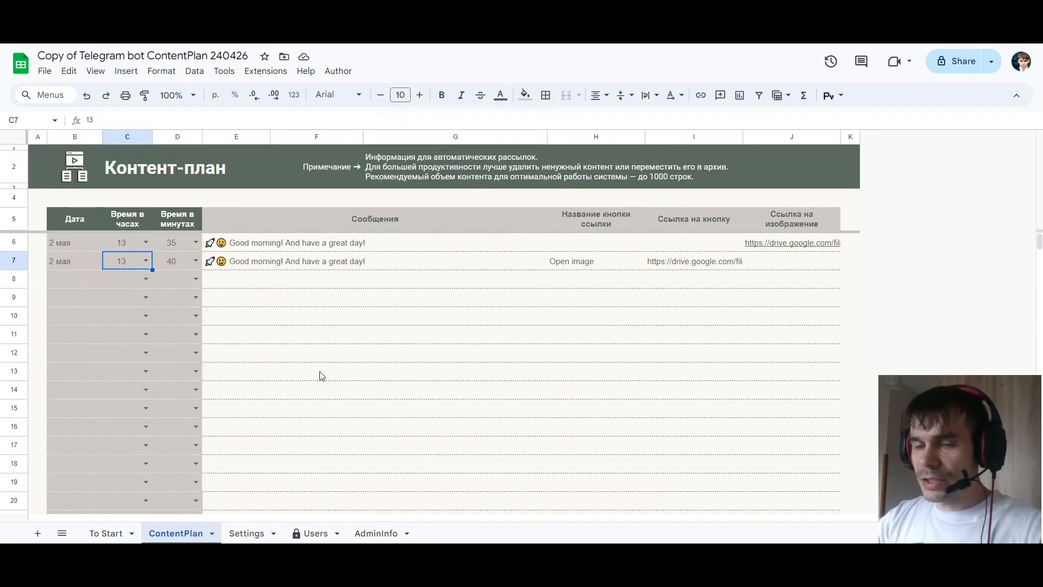
pyautogui.moveTo(14, 242); pyautogui.dragTo(16, 426)
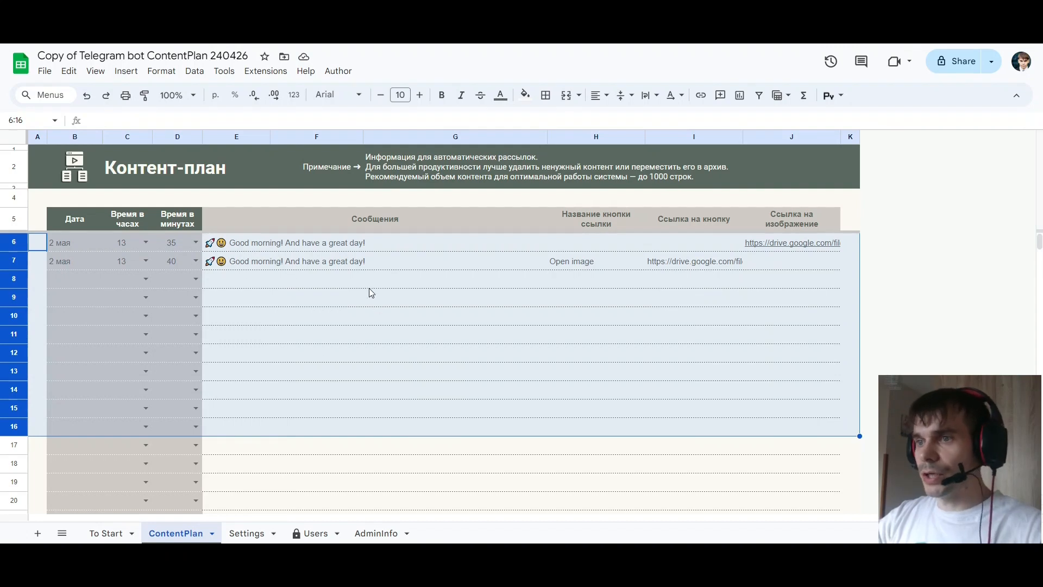
pyautogui.click(247, 283)
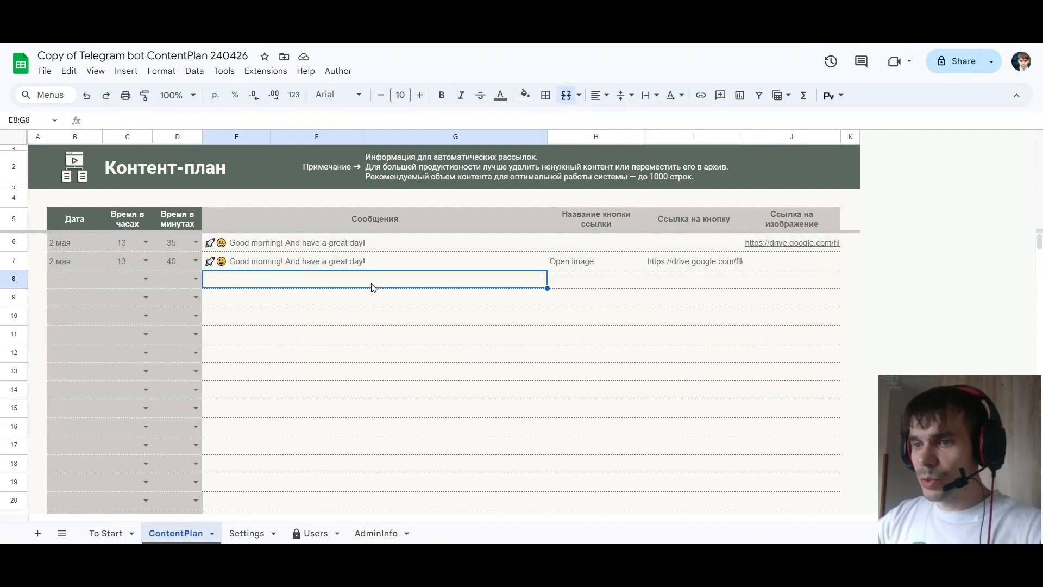
# Review the Users sheet, highlighting the first interaction date column and the identifier column
pyautogui.click(313, 535)
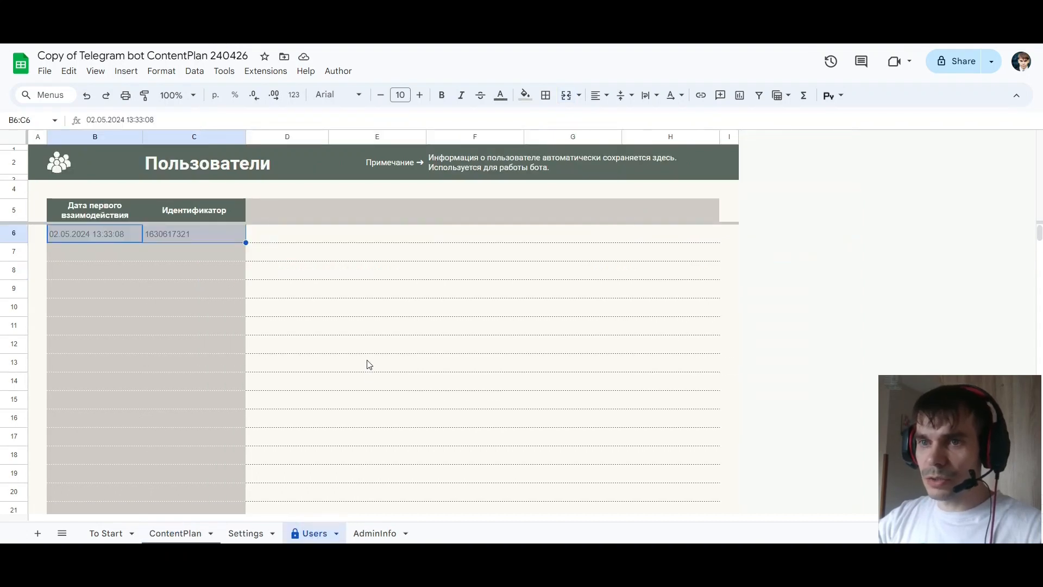
pyautogui.click(163, 308)
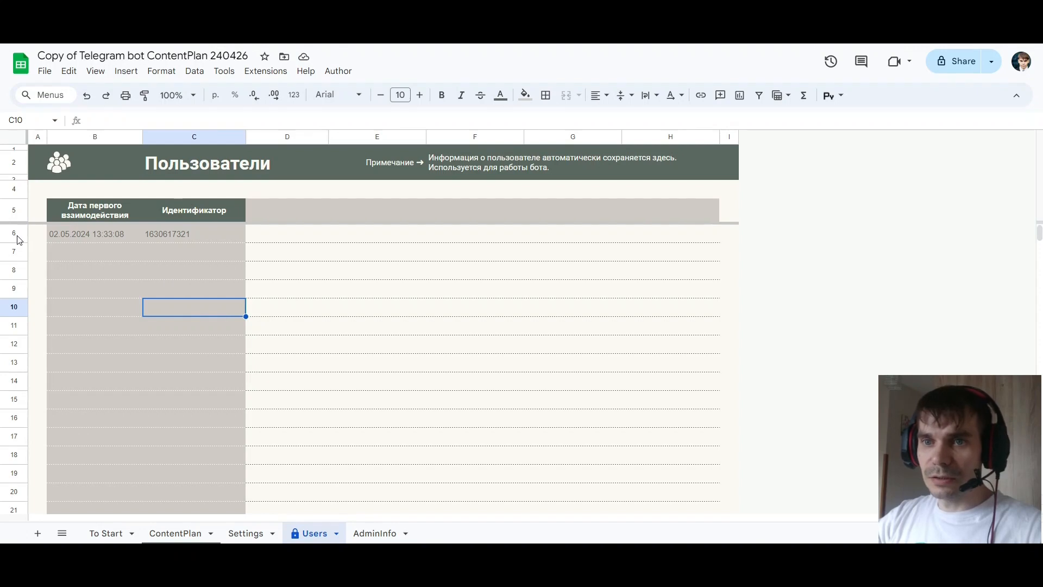
pyautogui.click(96, 140)
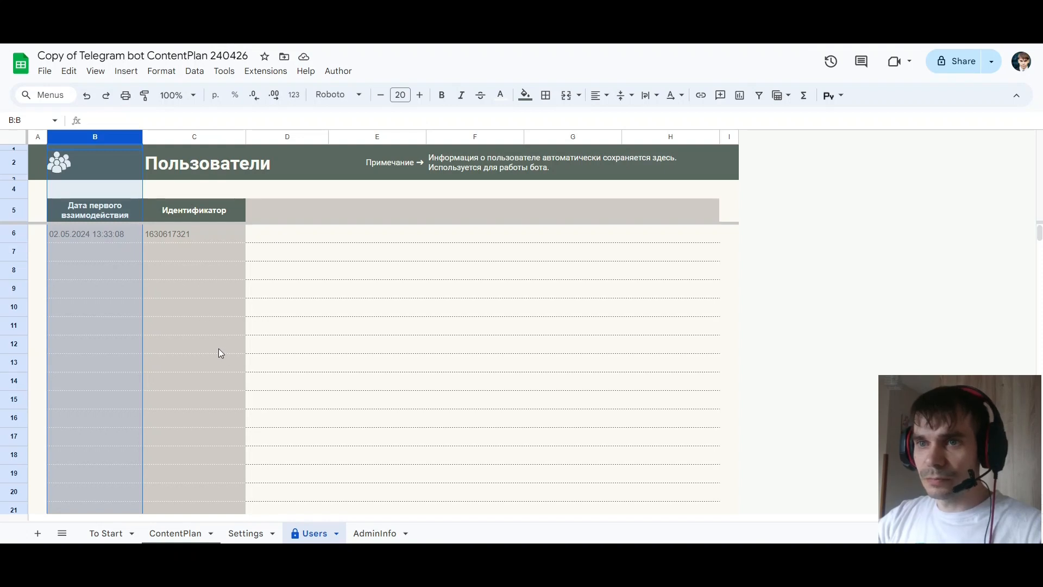
pyautogui.click(197, 136)
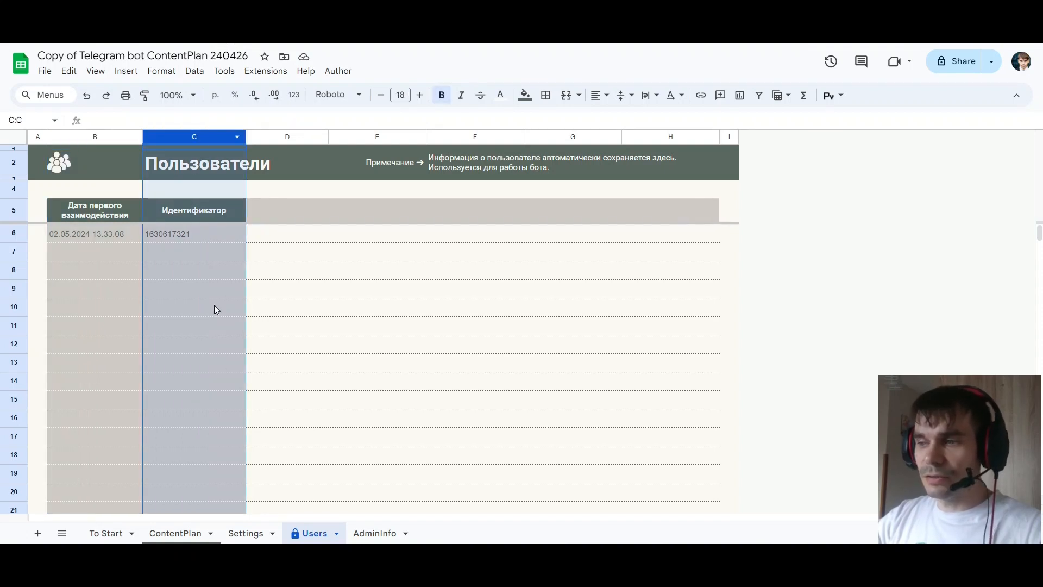
pyautogui.click(122, 273)
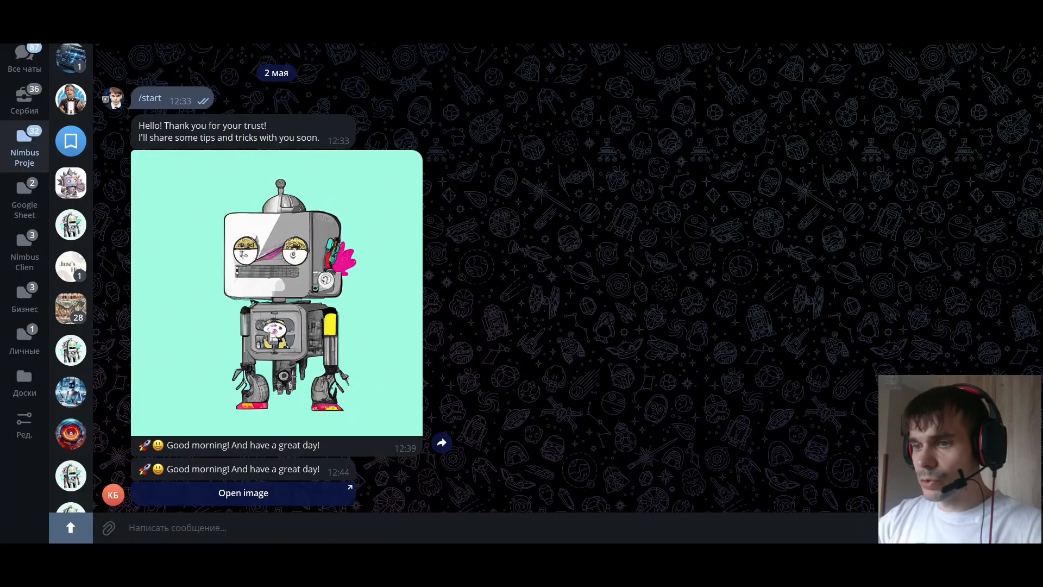